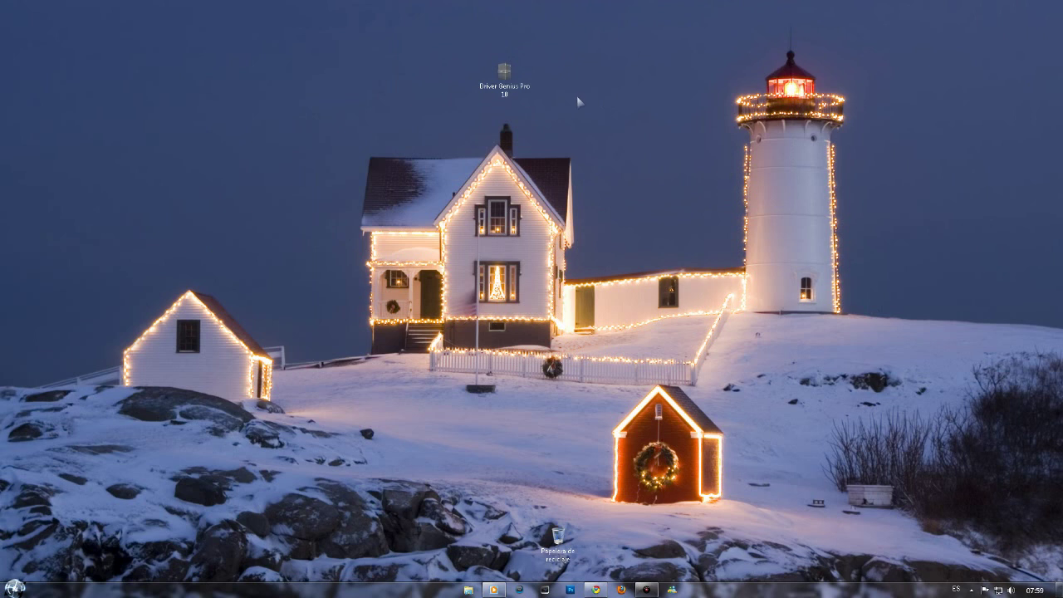
Extract the Driver Genius Pro 10.0.0.526 folder from the Driver Genius Pro 10 archive to the desktop.
key(d)
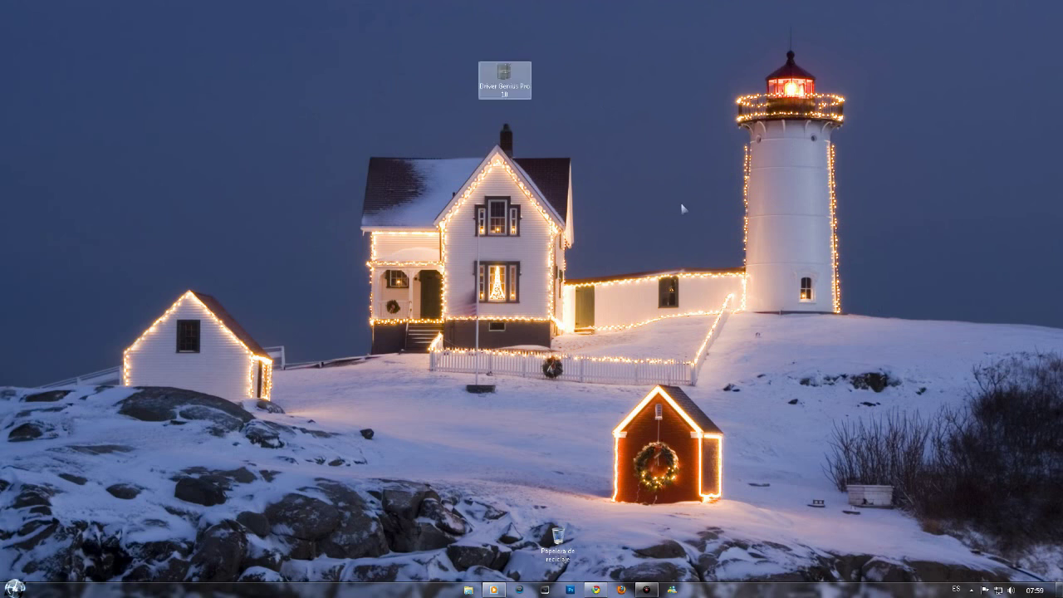
key(Return)
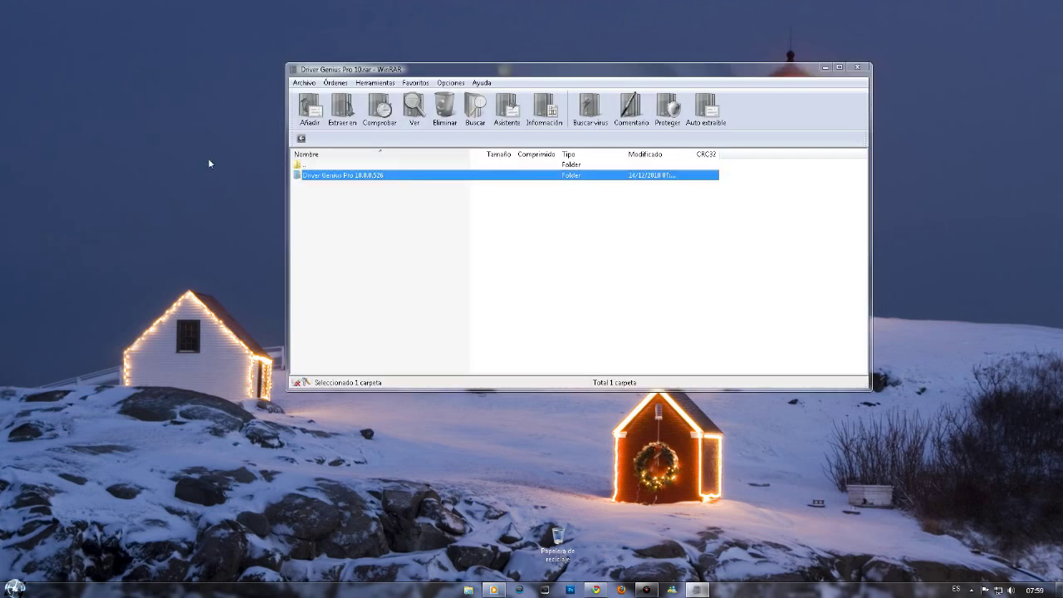
drag(404, 180, 201, 112)
key(Escape)
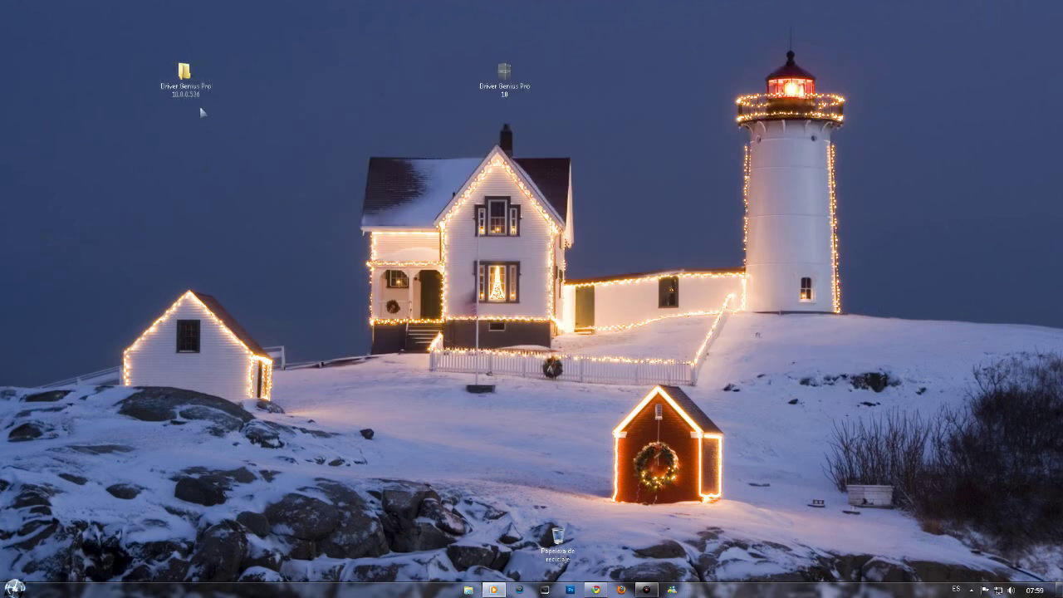
Open the extracted Driver Genius Pro 10.0.0.526 folder and launch the drvgenpro installer.
double_click(184, 77)
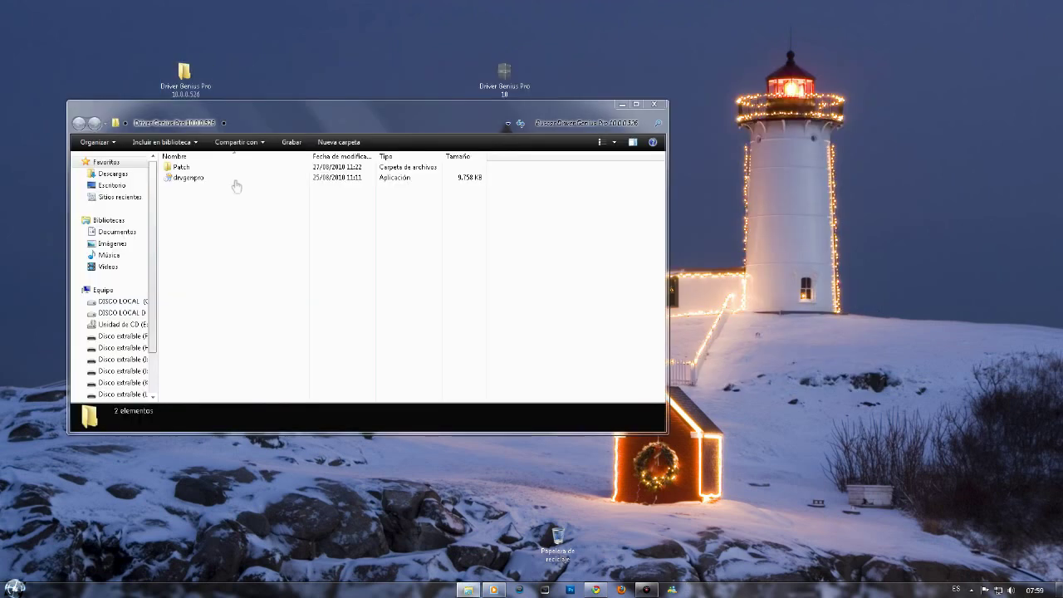
click(225, 167)
drag(407, 113, 587, 106)
click(501, 174)
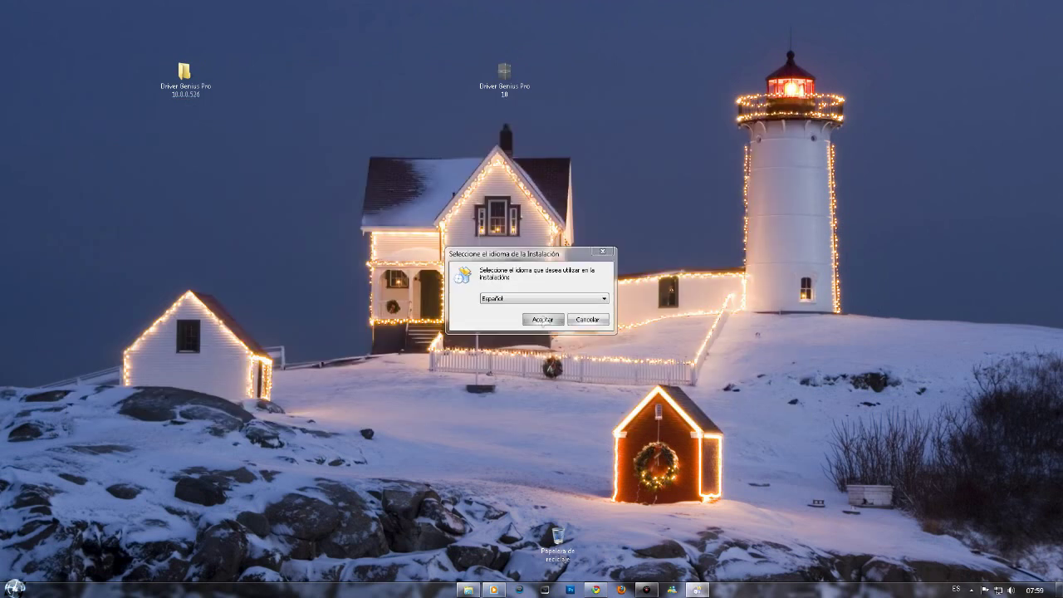
Choose Español as the setup language and accept the license agreement in the installation wizard.
click(548, 298)
click(532, 310)
click(542, 319)
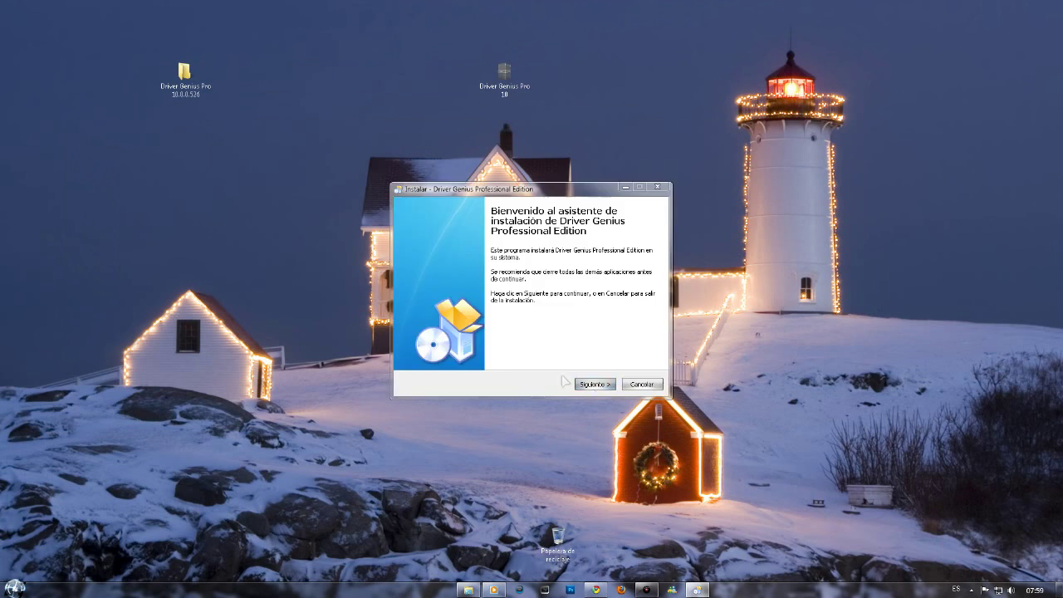
click(592, 384)
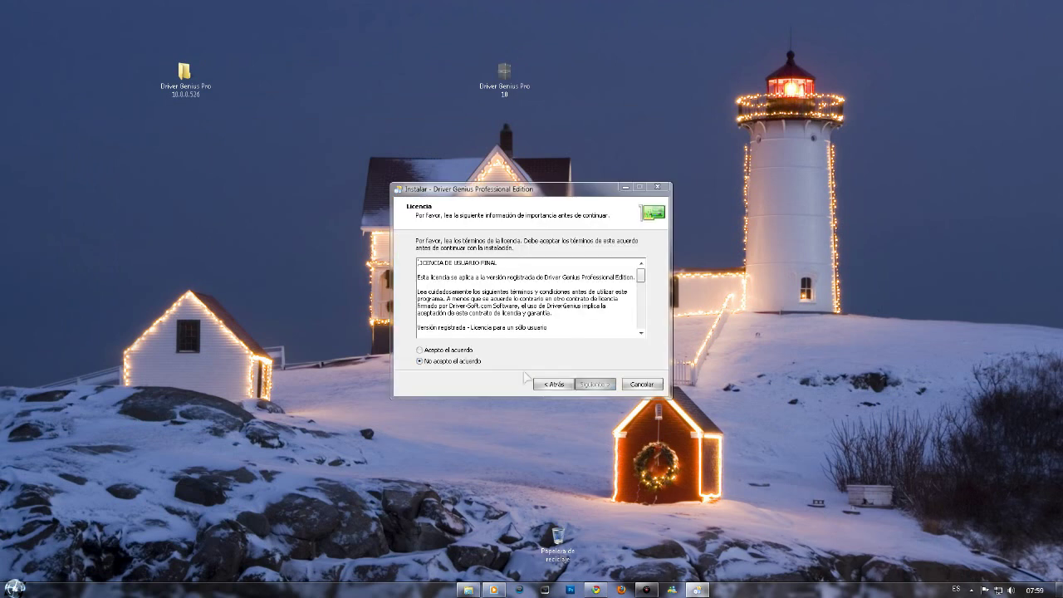
click(421, 350)
click(603, 386)
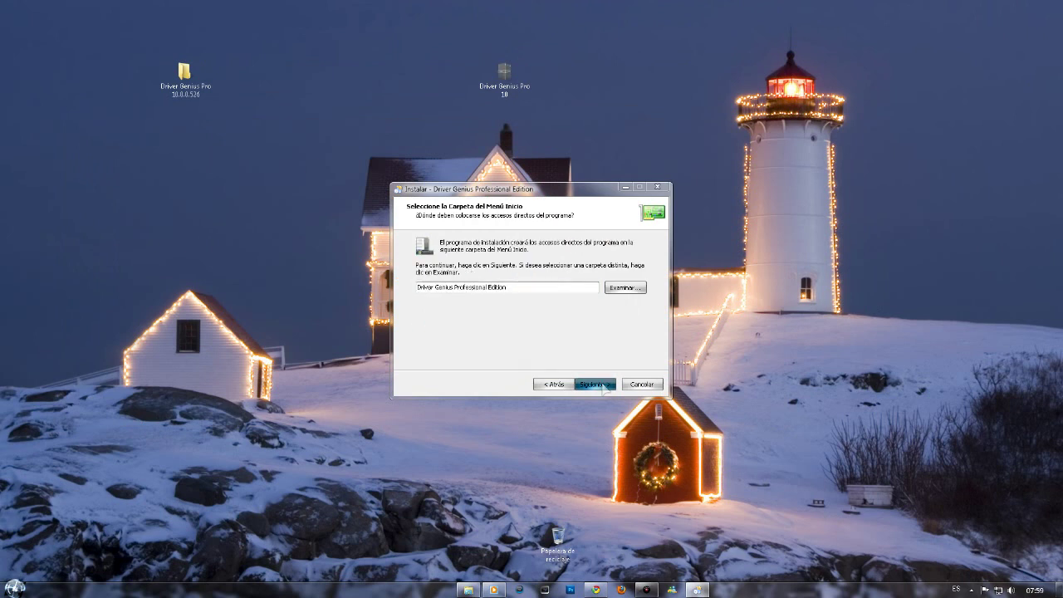
Keep the default Start menu folder and turn off the creation of a desktop icon.
click(601, 385)
click(421, 275)
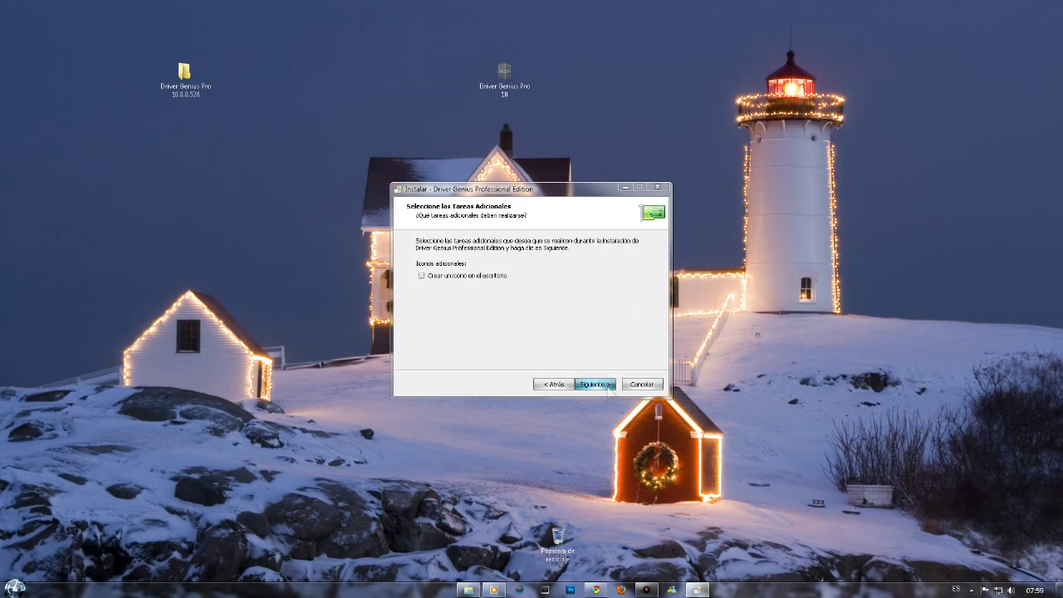
click(602, 385)
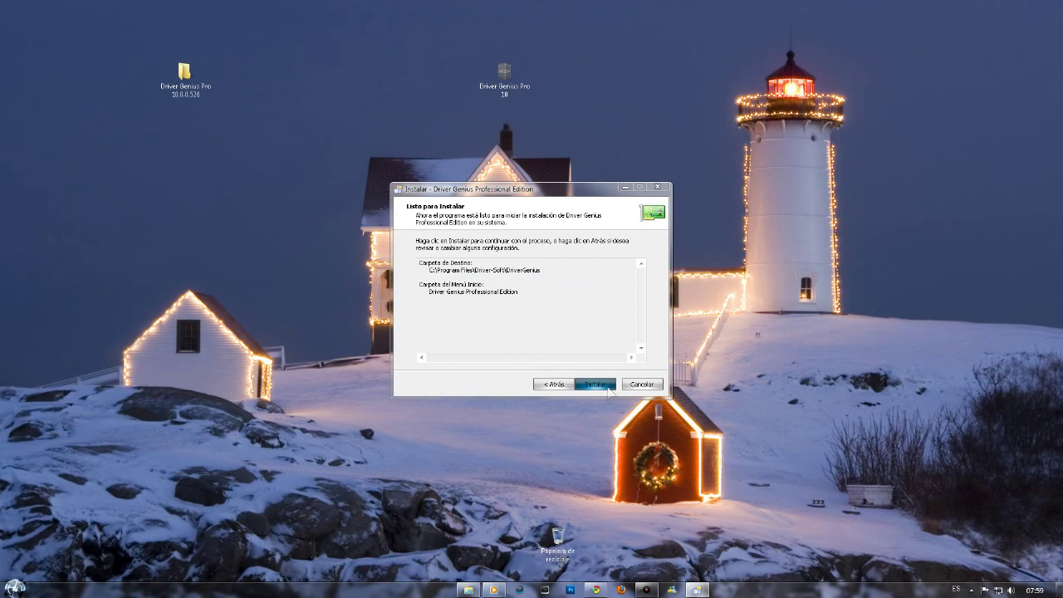
Run the installation and finish the wizard without launching Driver Genius Professional Edition.
click(609, 386)
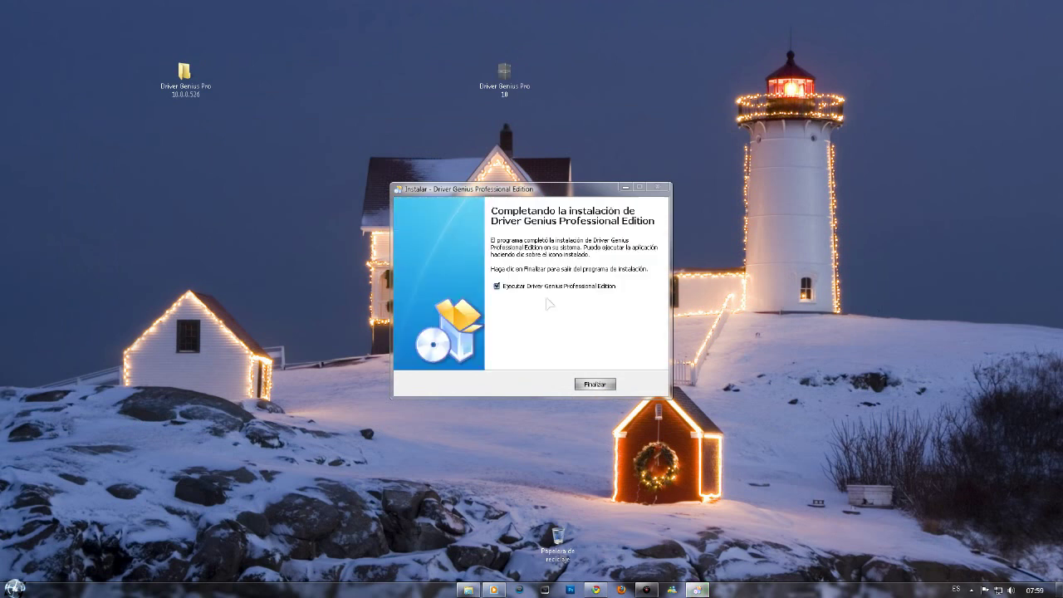
click(496, 286)
click(594, 384)
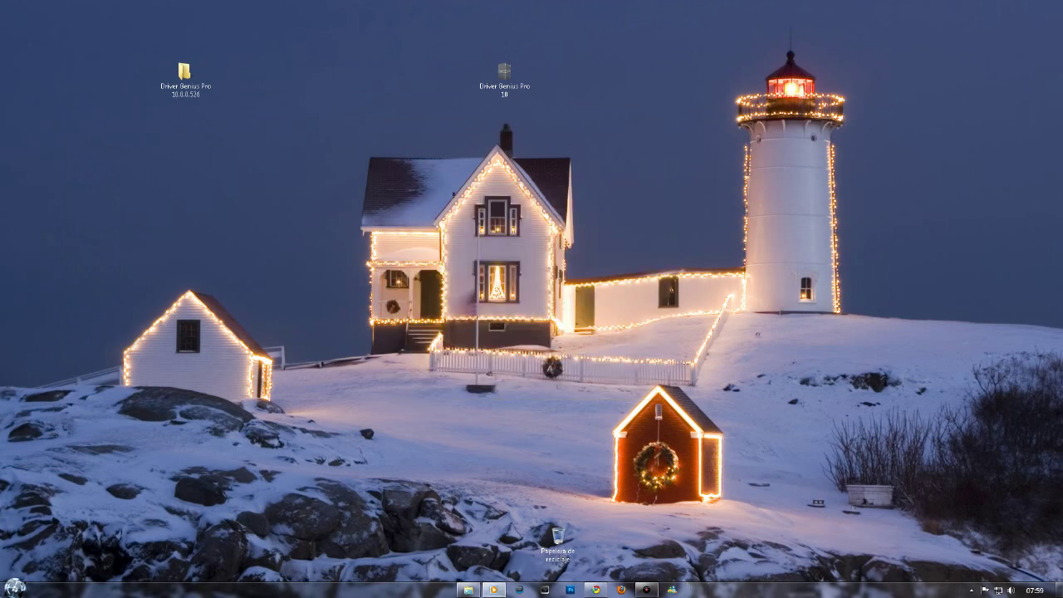
click(15, 588)
click(161, 460)
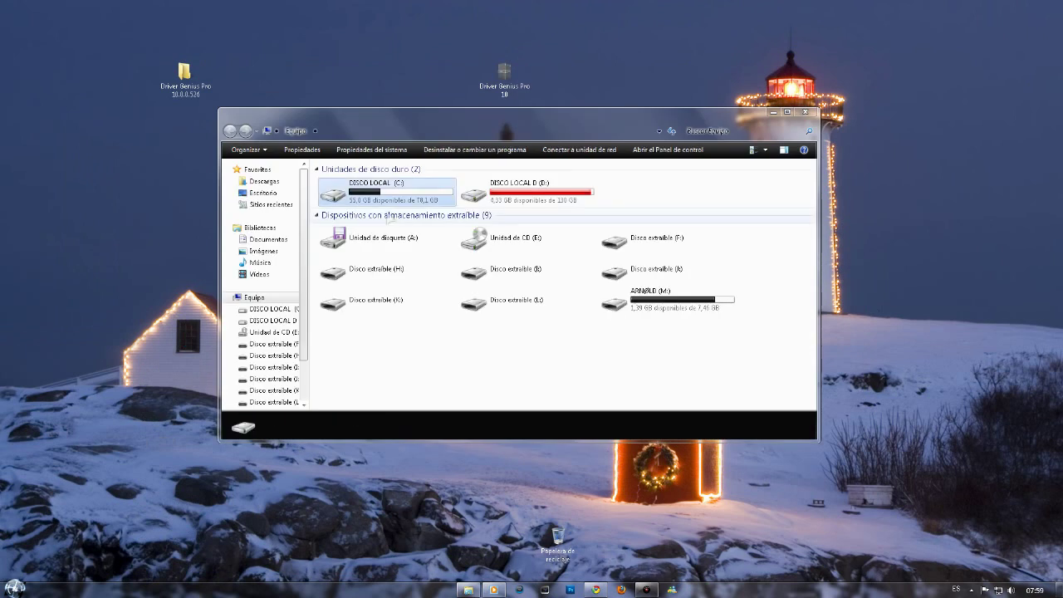
double_click(382, 195)
click(390, 188)
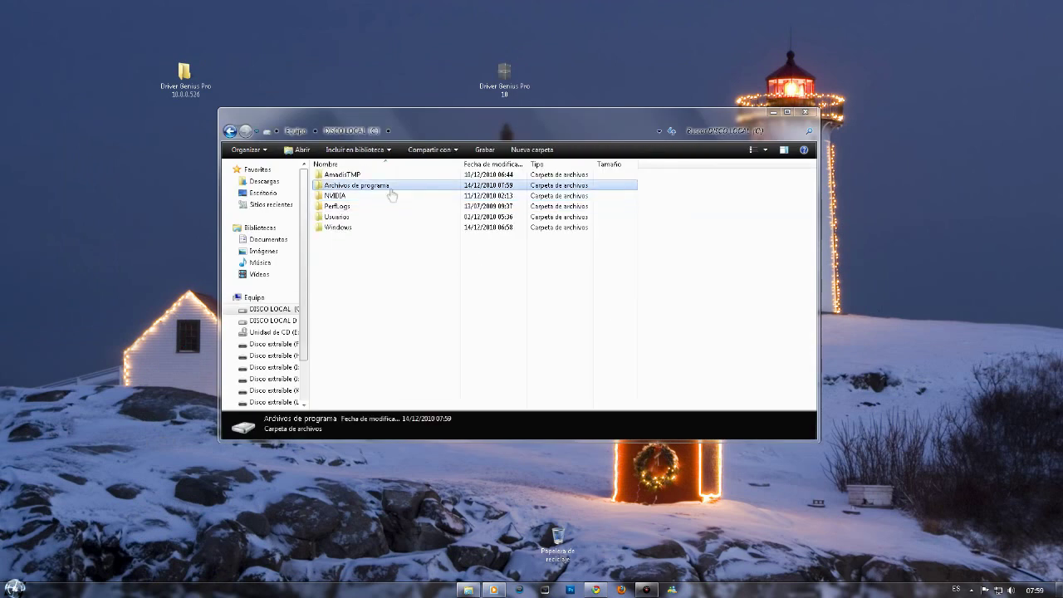
double_click(390, 188)
click(356, 184)
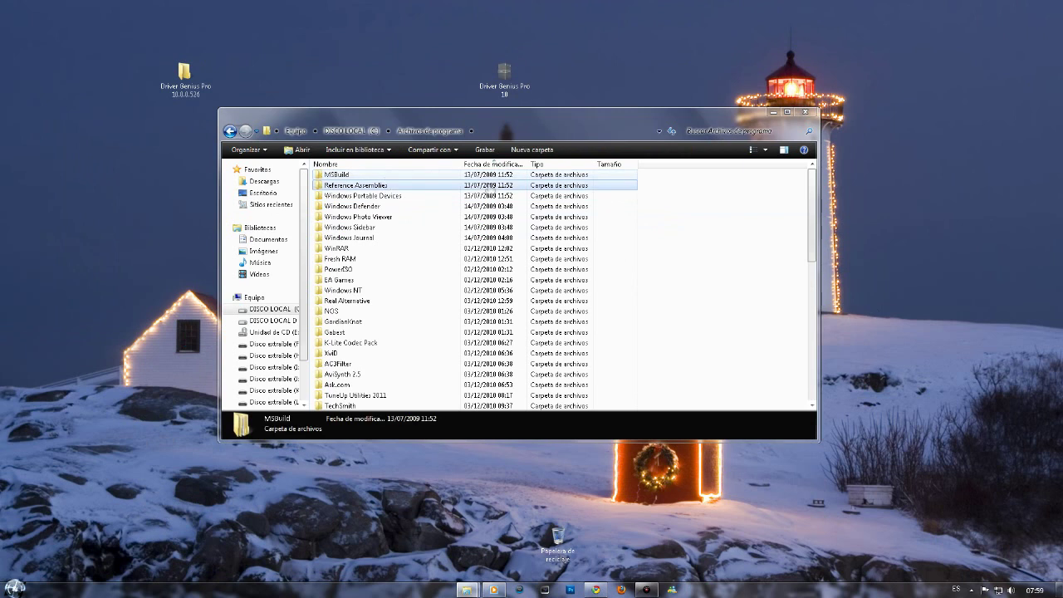
double_click(356, 185)
click(229, 131)
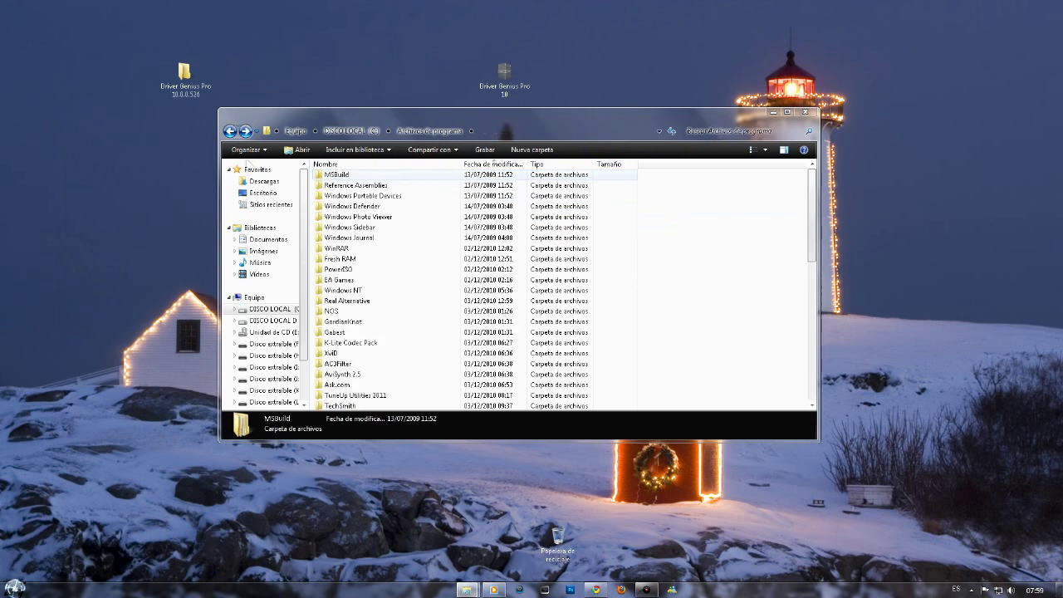
click(625, 261)
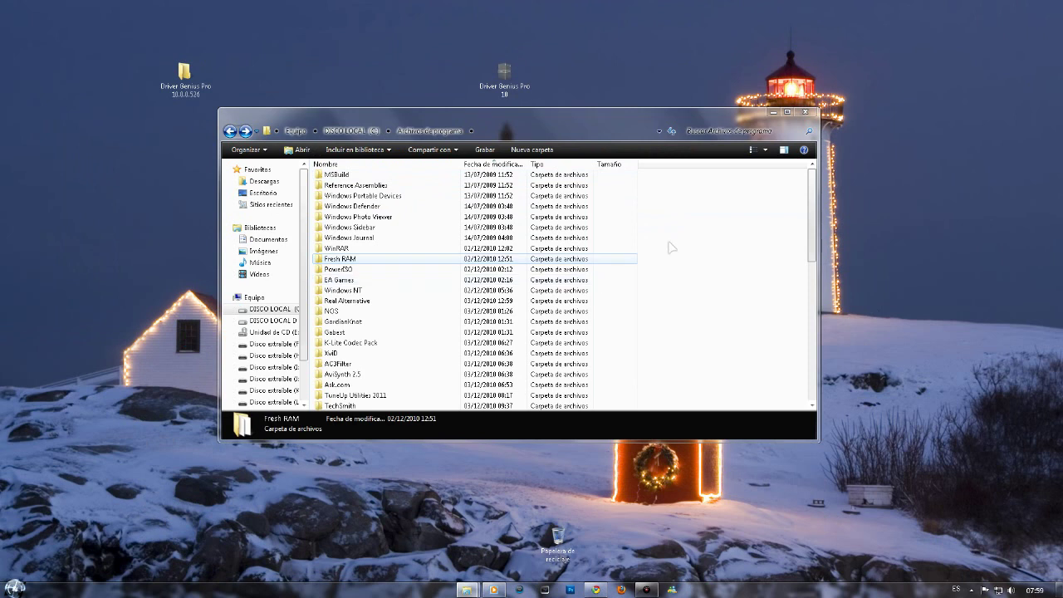
click(805, 111)
Open the installation folder through the properties of the Driver Genius Professional Edition shortcut, then close the properties dialog.
click(15, 588)
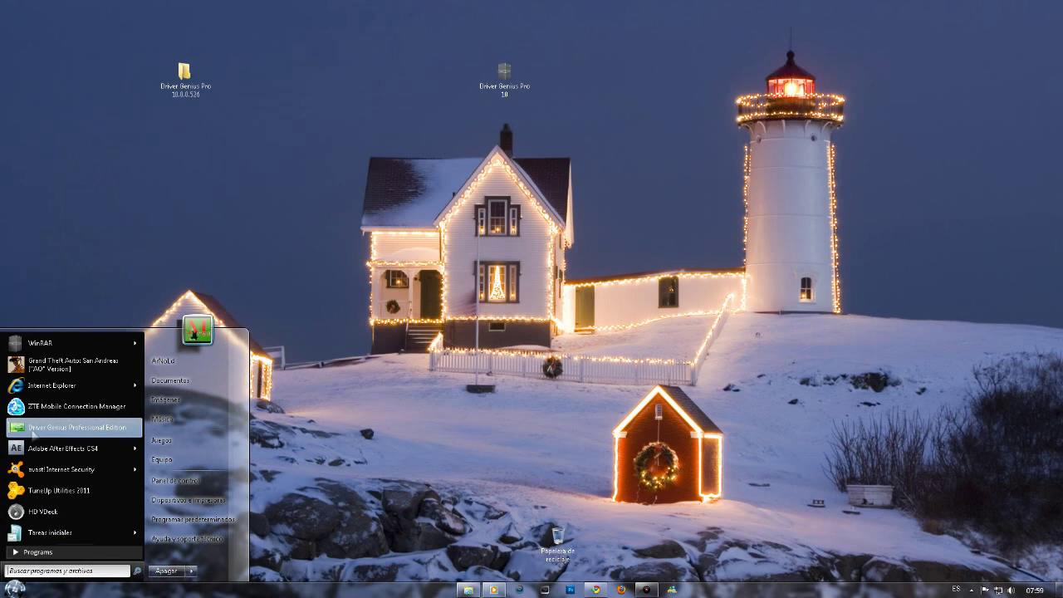
right_click(68, 432)
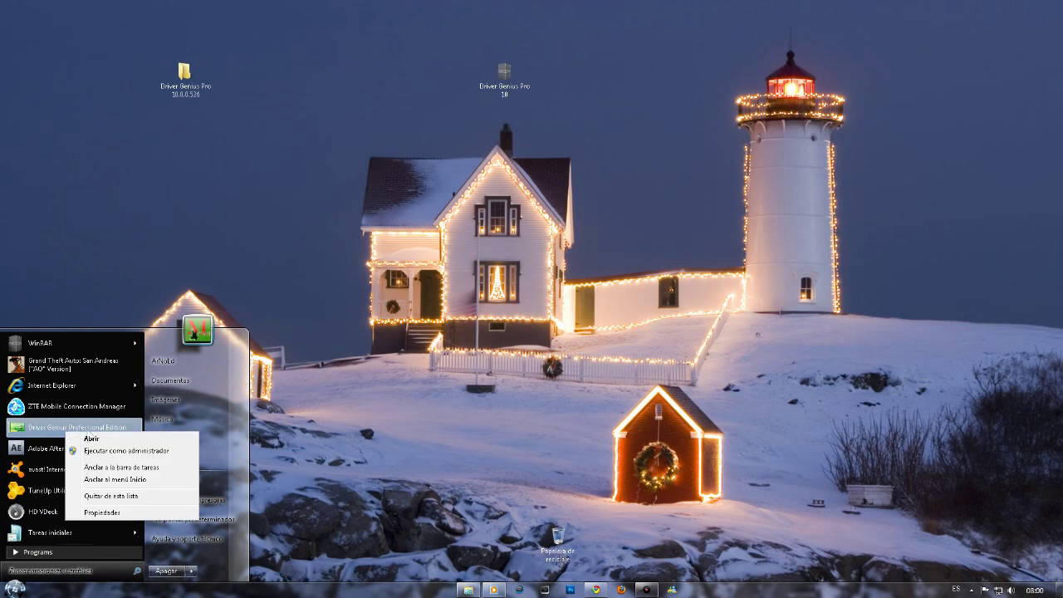
click(101, 512)
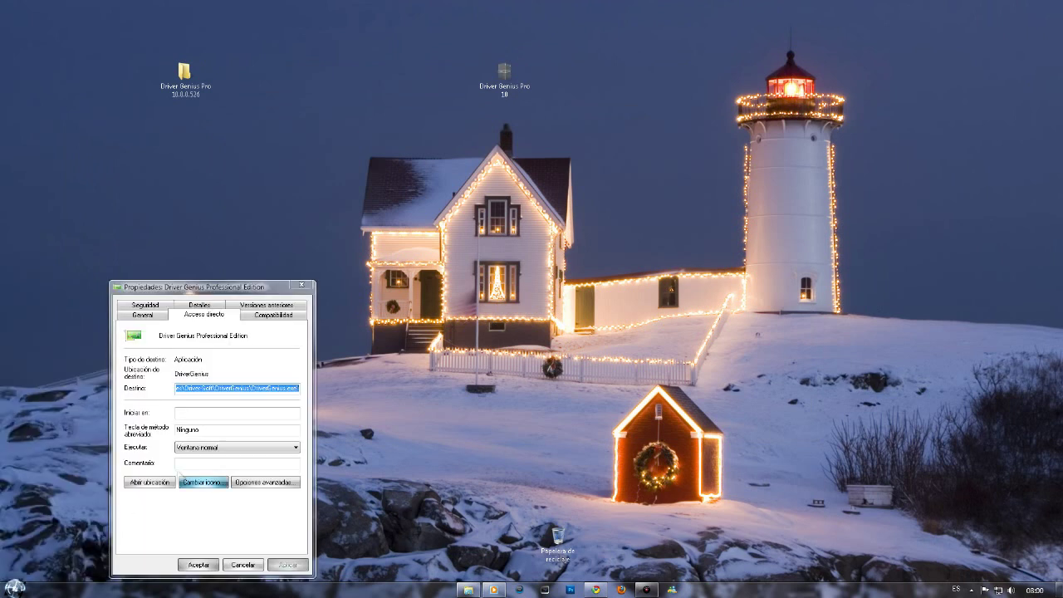
click(150, 489)
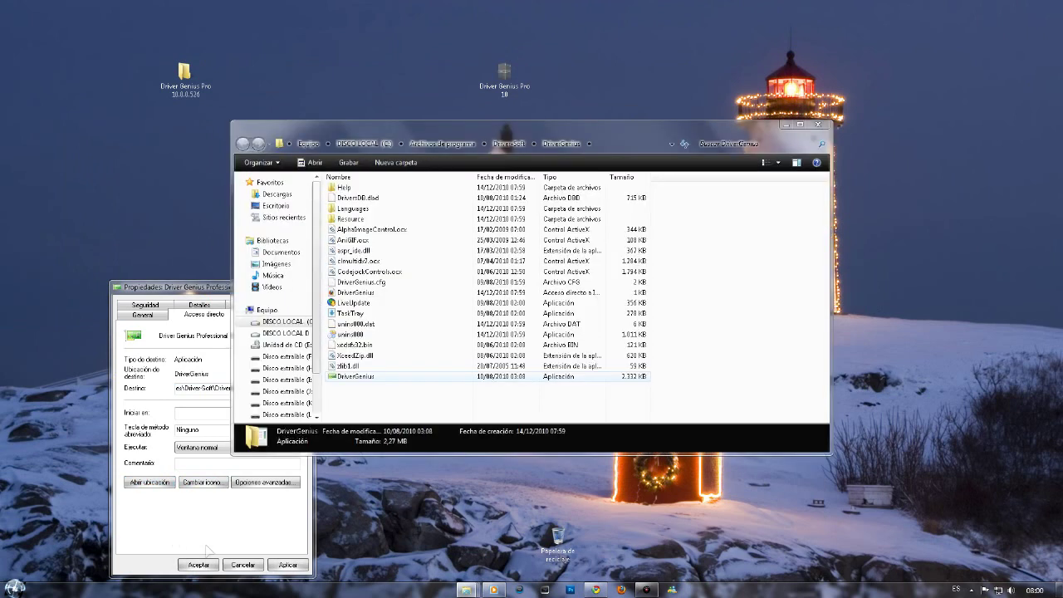
click(172, 526)
click(197, 565)
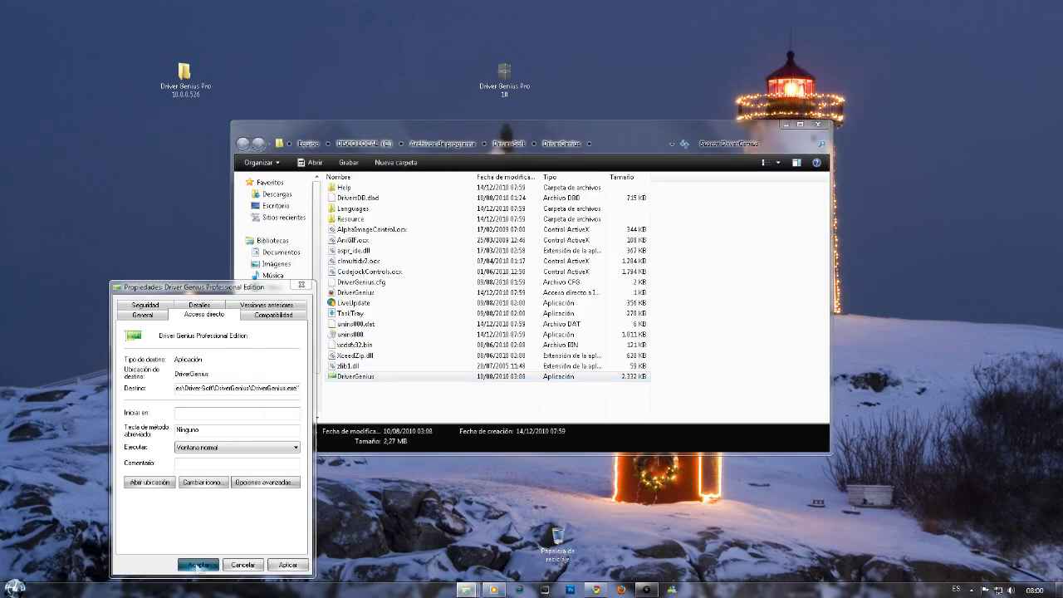
Open the Patch subfolder of the extracted Driver Genius folder and place its window beside the installation folder window.
double_click(185, 75)
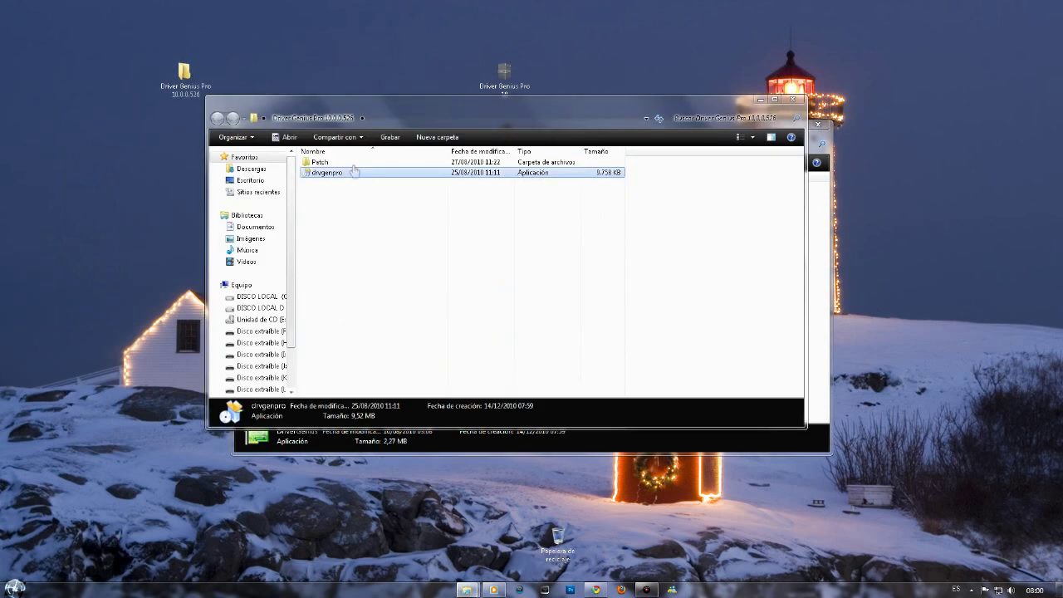
key(Up)
key(Return)
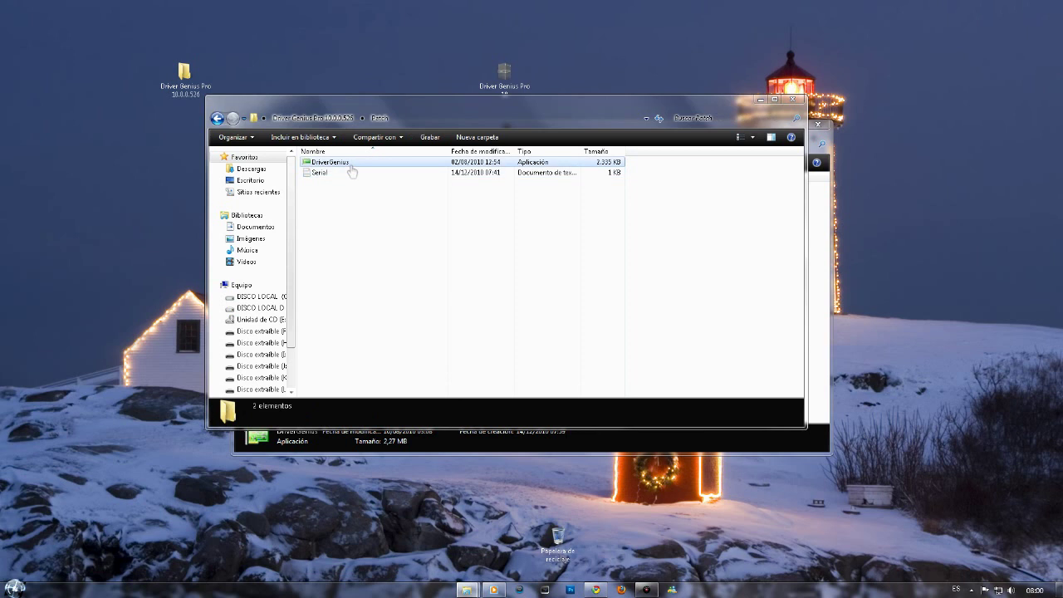
click(348, 163)
drag(479, 106, 784, 70)
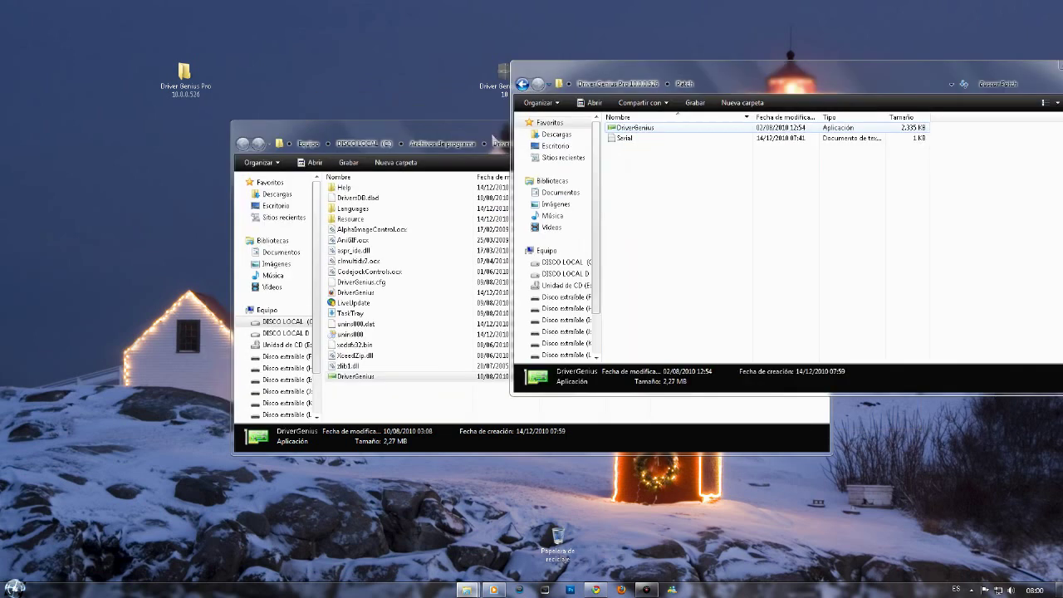
drag(337, 129, 149, 128)
Move the DriverGenius application from the Patch folder into the DriverGenius installation folder, replacing the existing file.
click(654, 132)
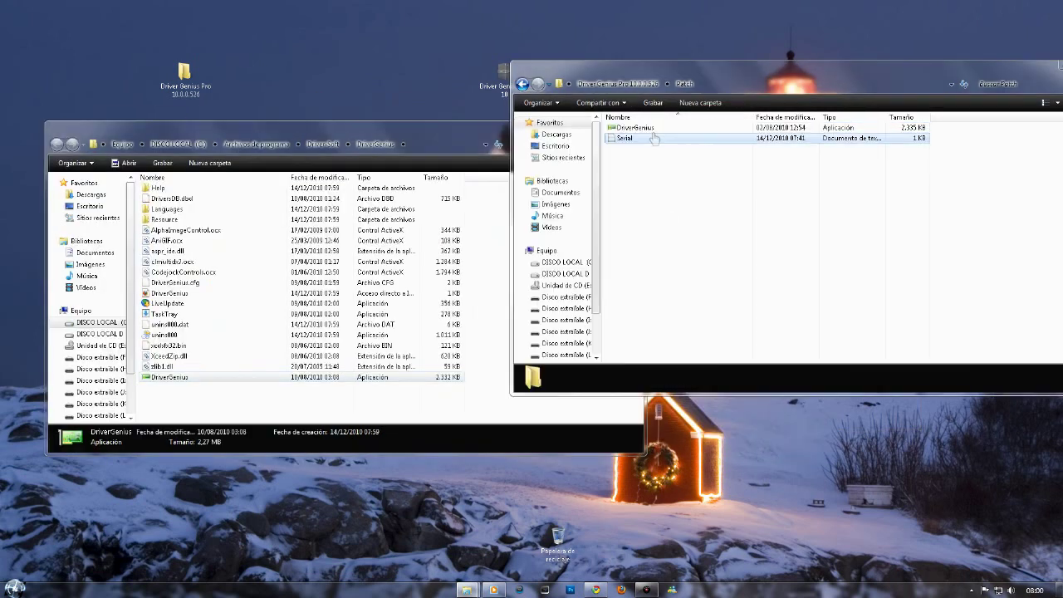
drag(654, 132, 499, 382)
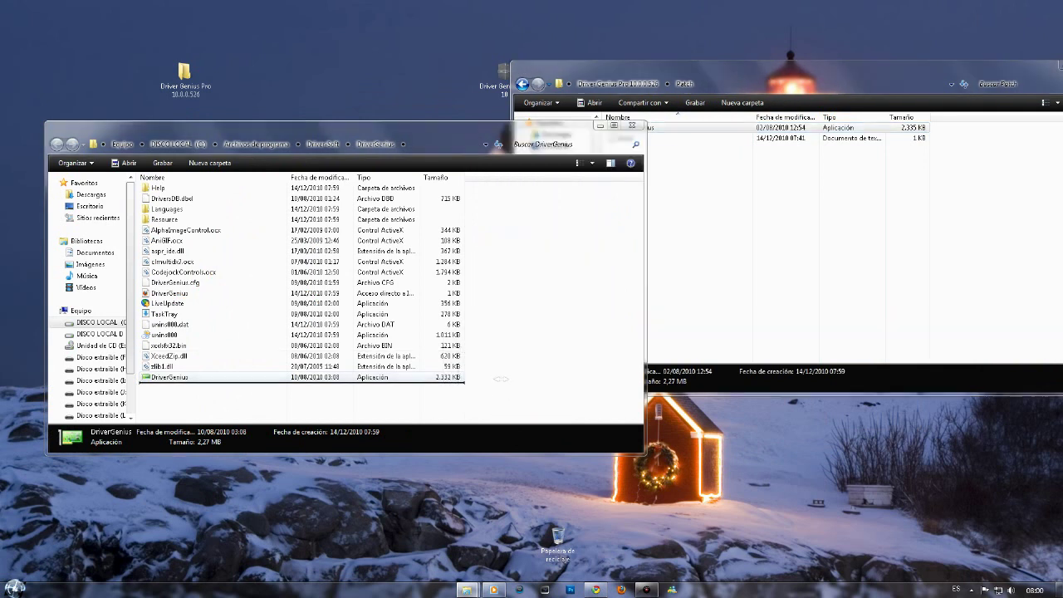
click(523, 233)
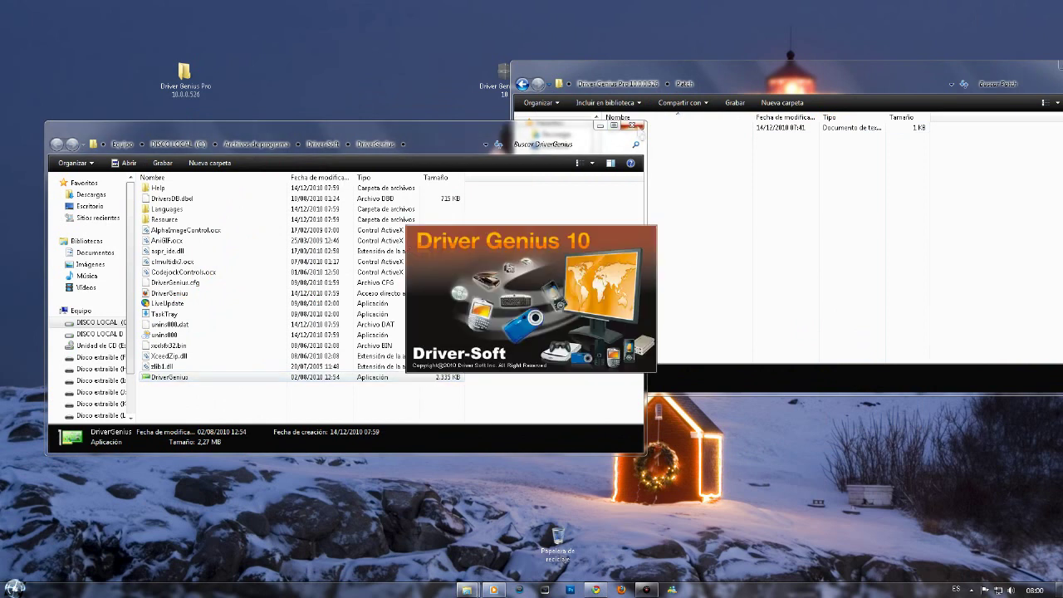
Close the installation folder window and the Patch folder window.
click(632, 125)
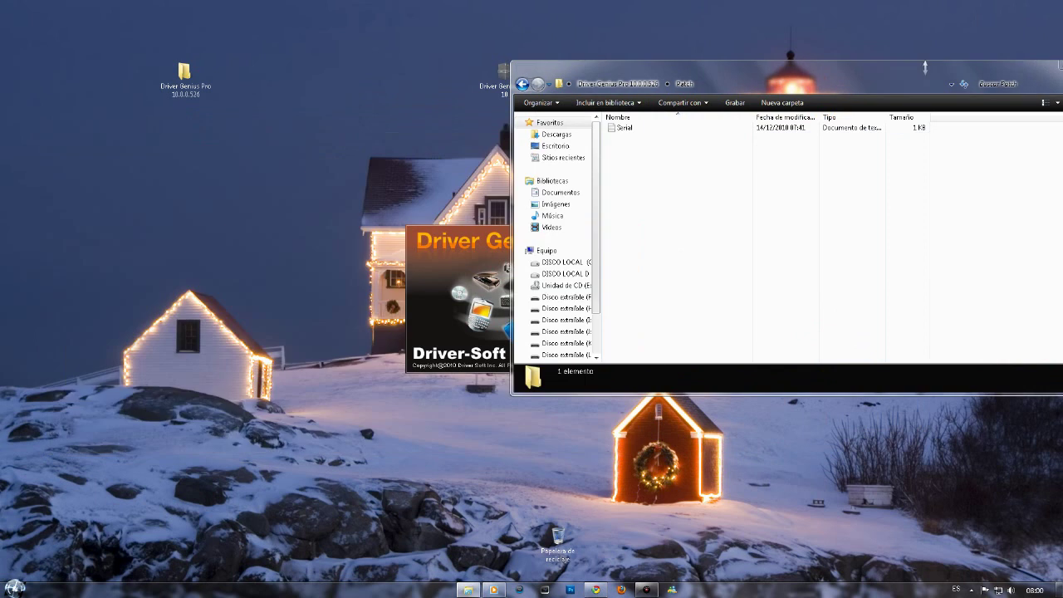
drag(1062, 76, 932, 88)
click(936, 75)
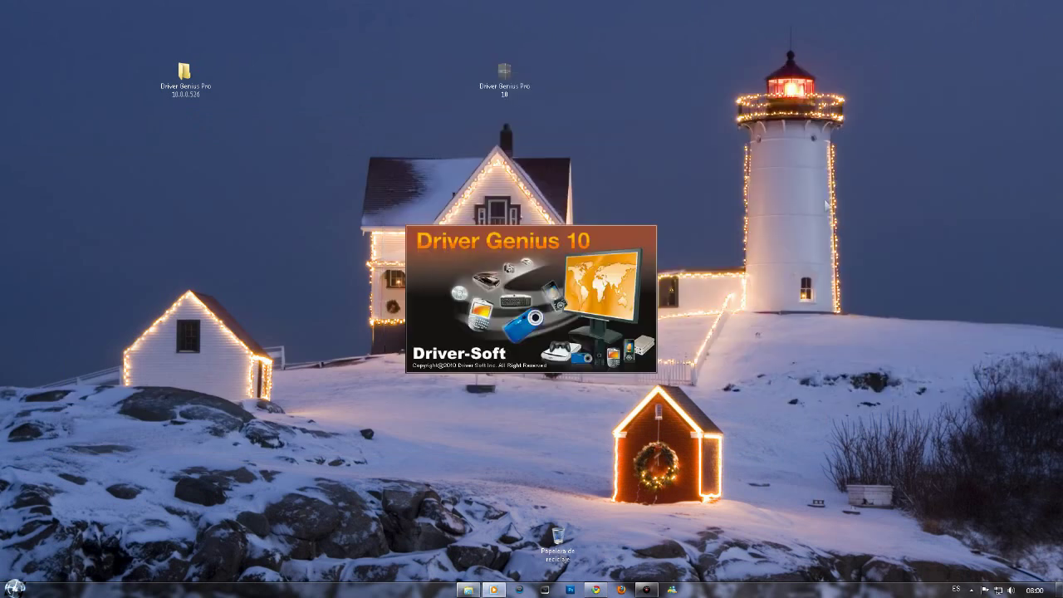
drag(869, 62, 106, 390)
click(105, 390)
drag(289, 365, 787, 19)
click(729, 57)
Move the Driver Genius Pro 10.0.0.526 folder on the desktop next to the Driver Genius Pro 10 archive.
click(182, 77)
drag(181, 77, 393, 76)
click(368, 166)
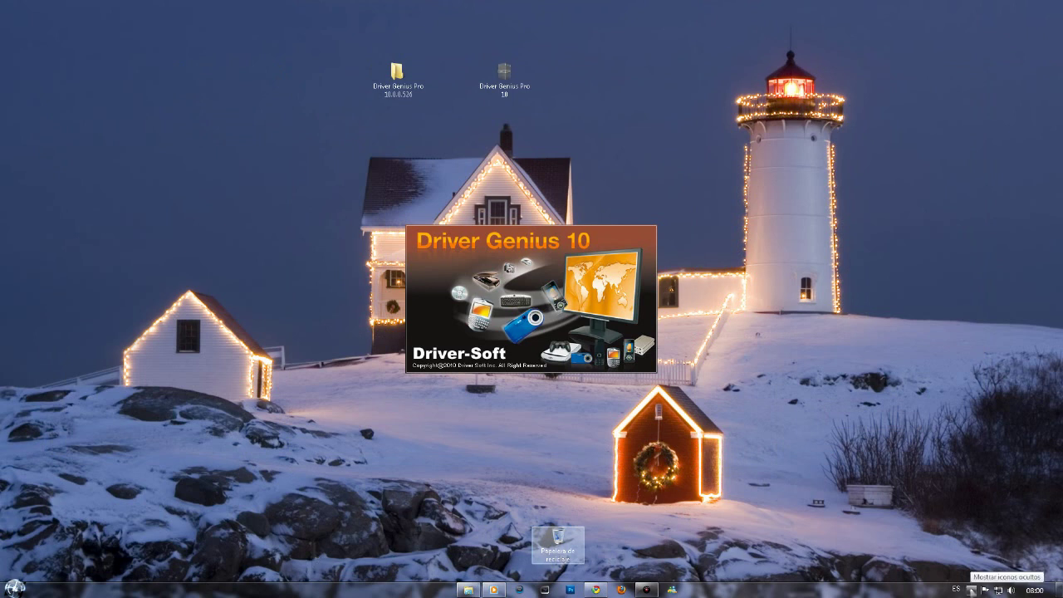
Make Altavoz the default playback device in VIA HD Audio Deck and close its window.
click(971, 590)
click(970, 537)
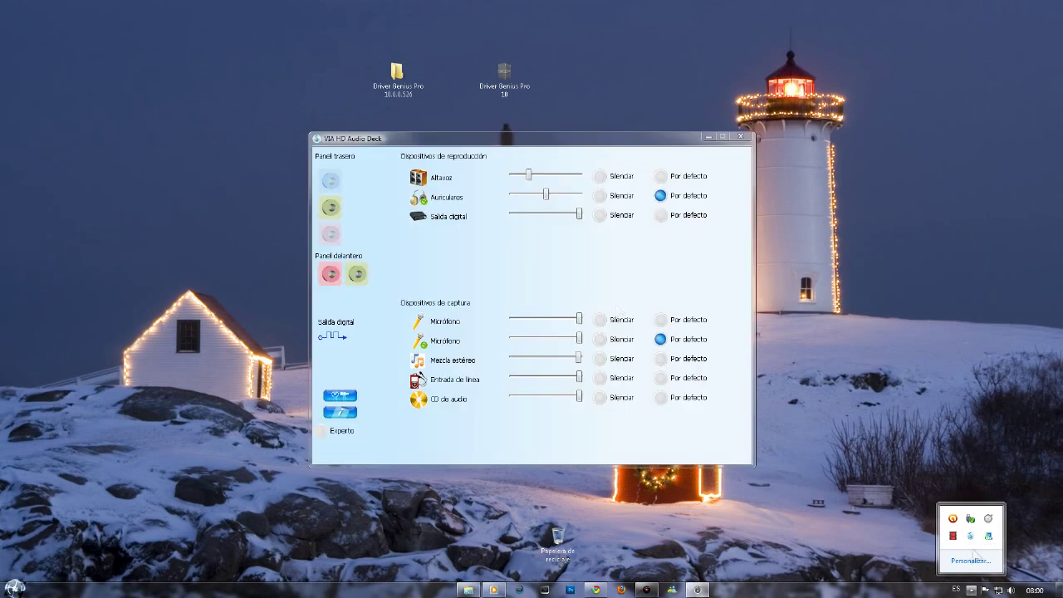
click(661, 176)
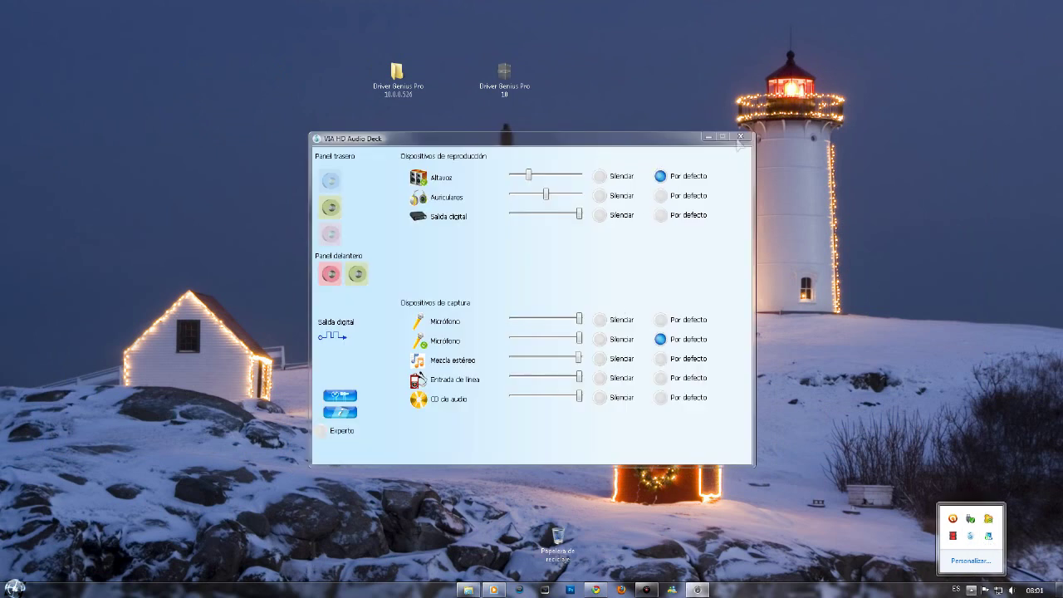
click(741, 137)
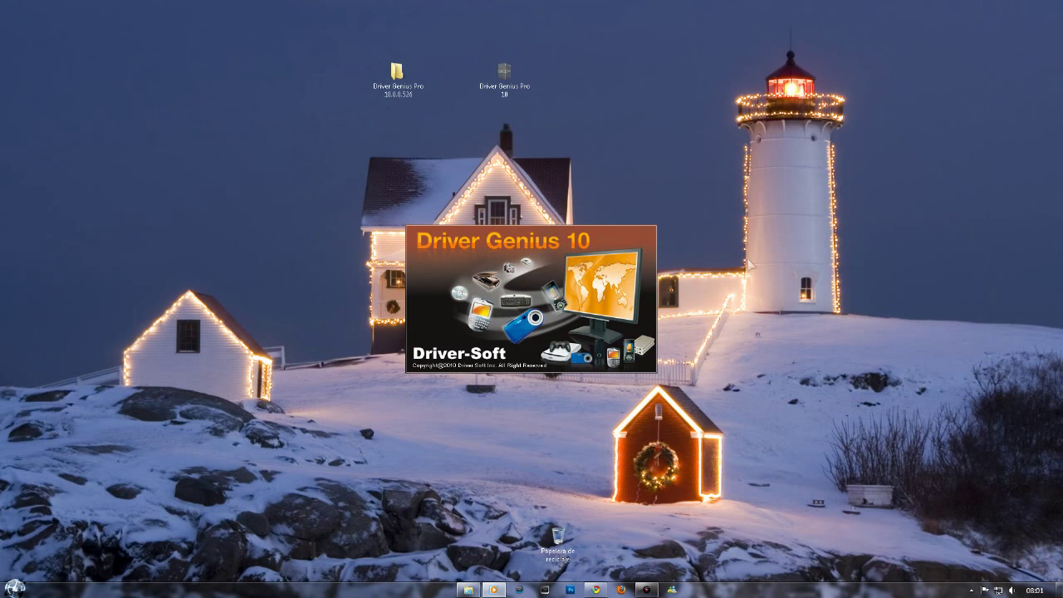
Open Windows Task Manager and set the DriverGenius.exe process priority to Por encima de lo normal.
right_click(724, 593)
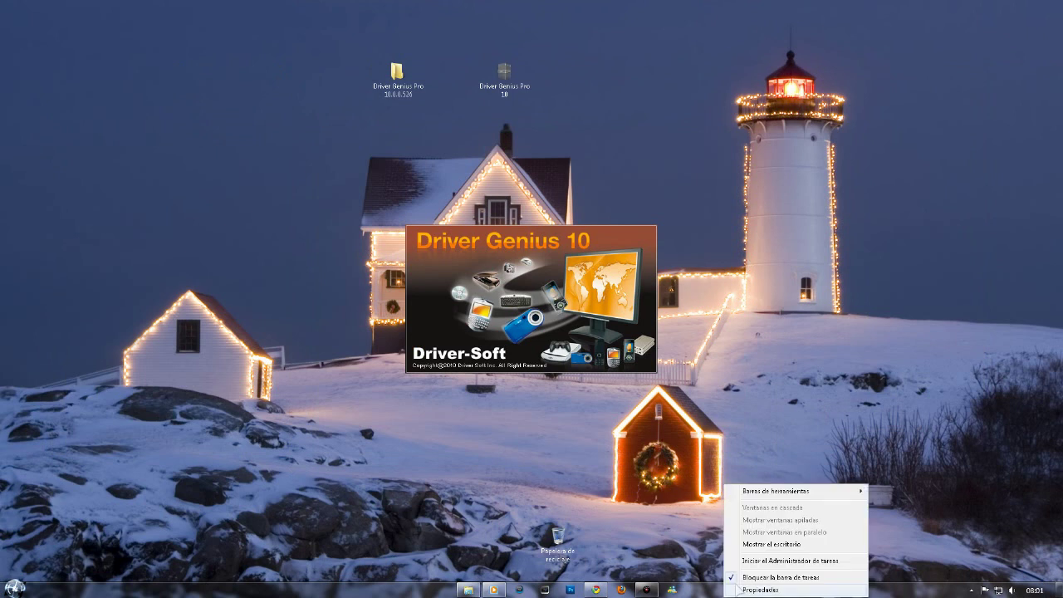
click(751, 561)
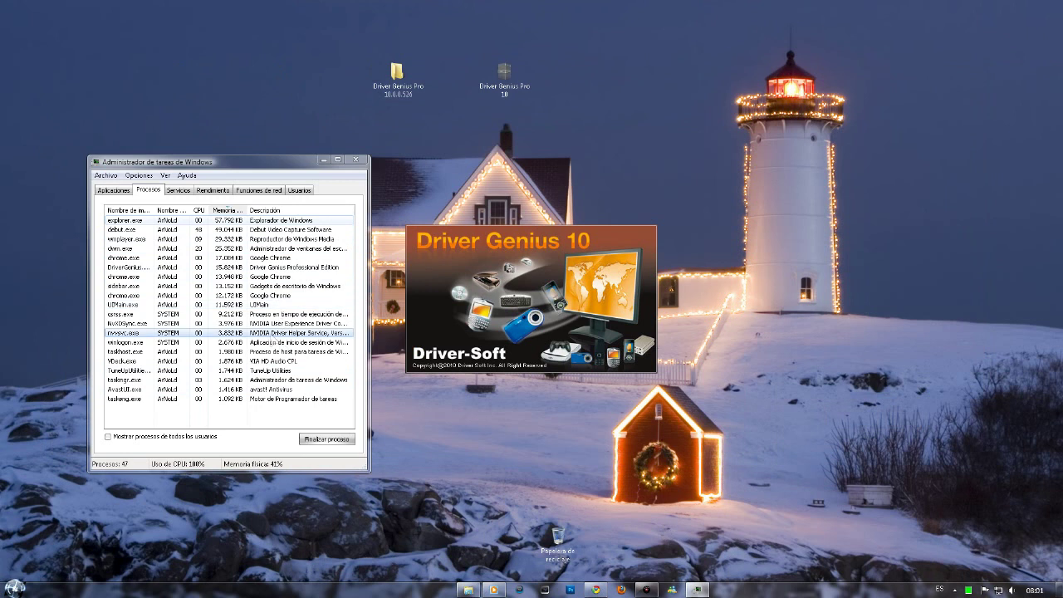
click(129, 267)
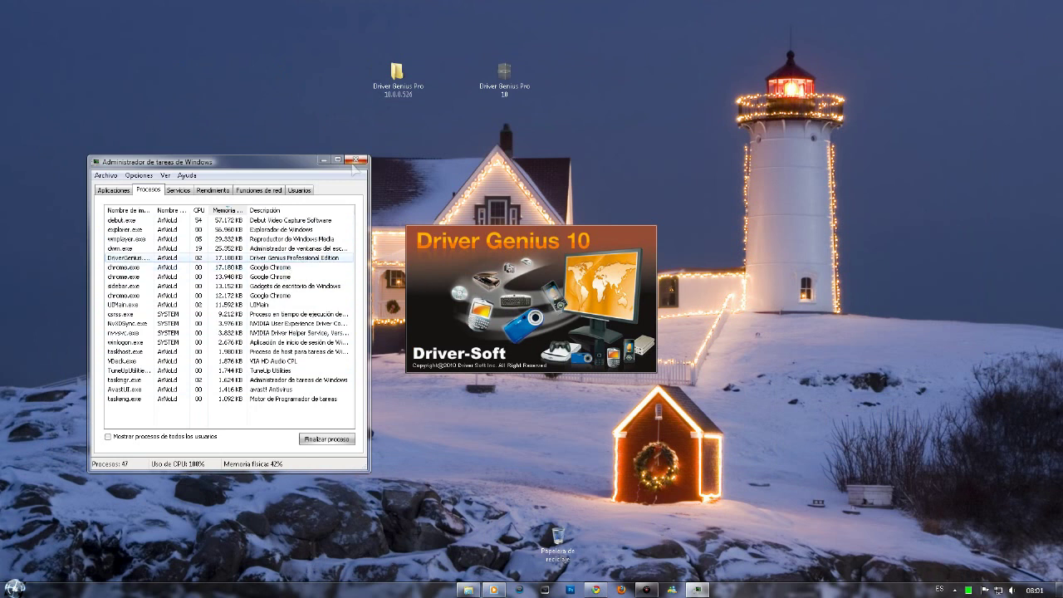
right_click(308, 261)
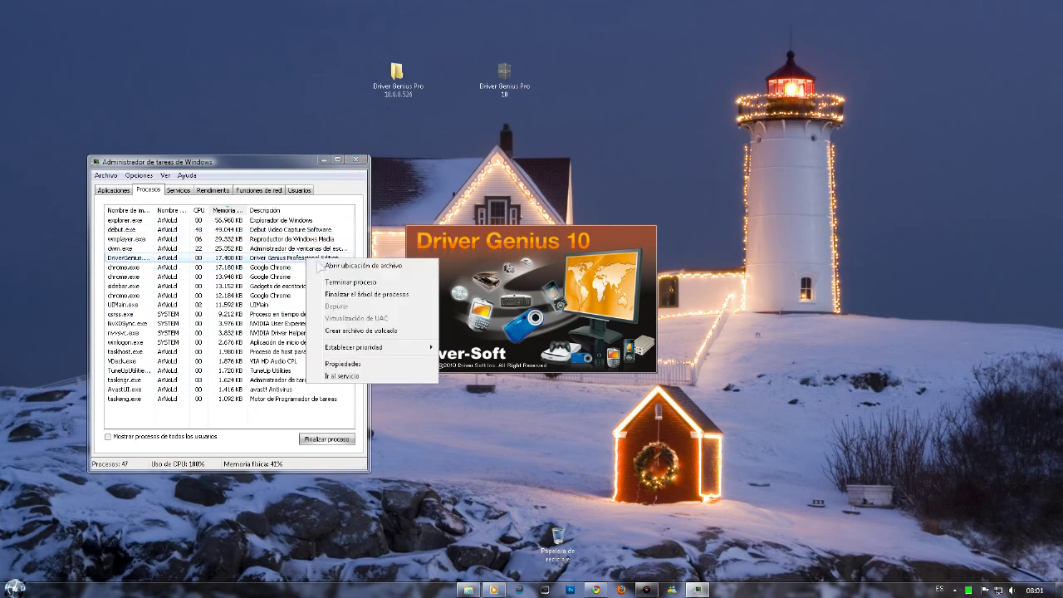
mouse_move(403, 348)
click(490, 372)
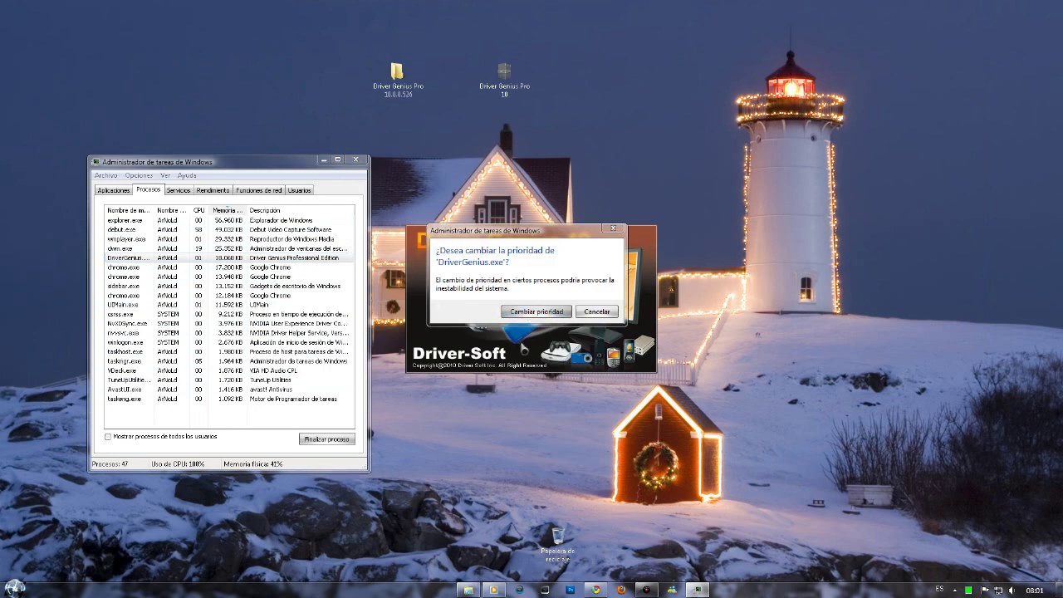
click(535, 316)
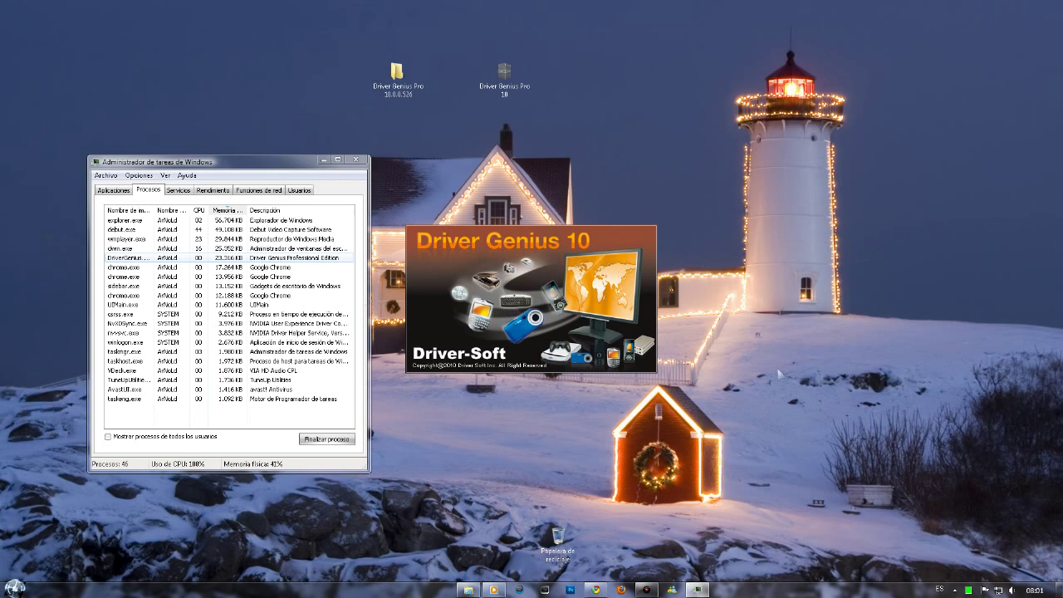
Raise the DriverGenius.exe process priority to Alta and confirm the change.
click(557, 541)
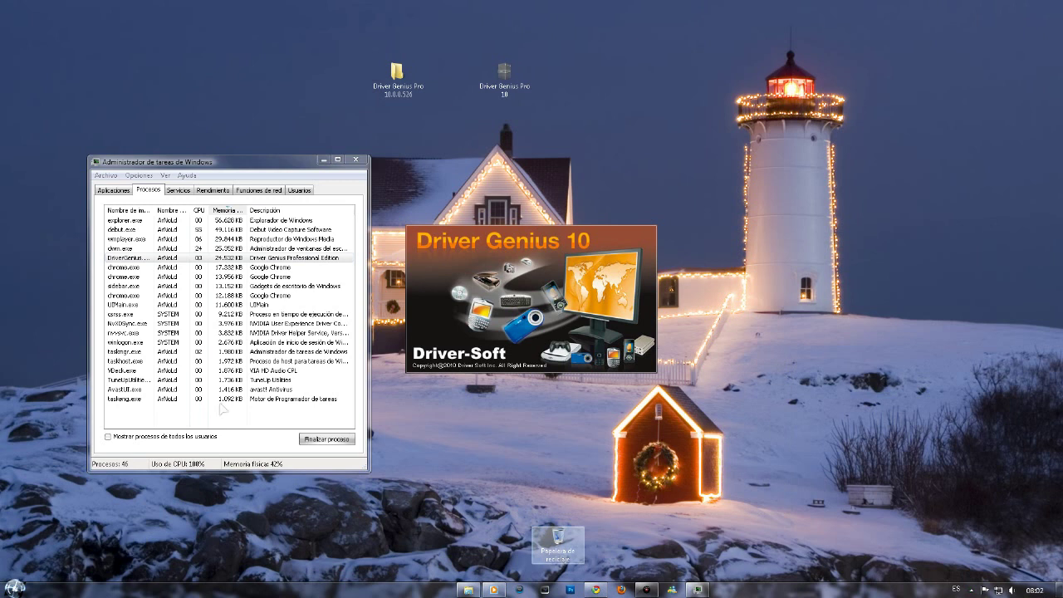
right_click(289, 259)
mouse_move(360, 348)
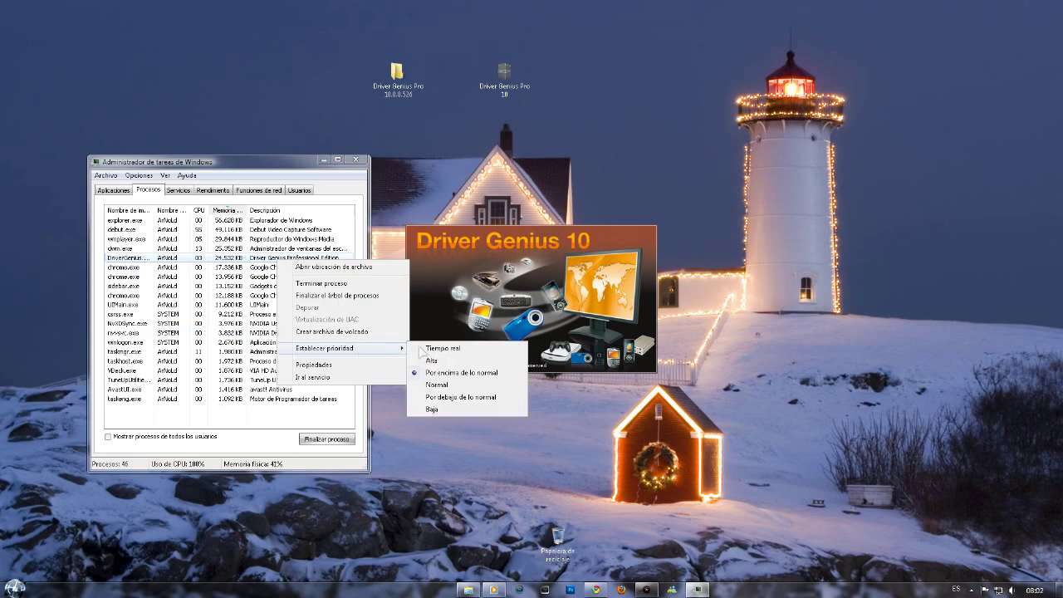
click(447, 361)
click(540, 314)
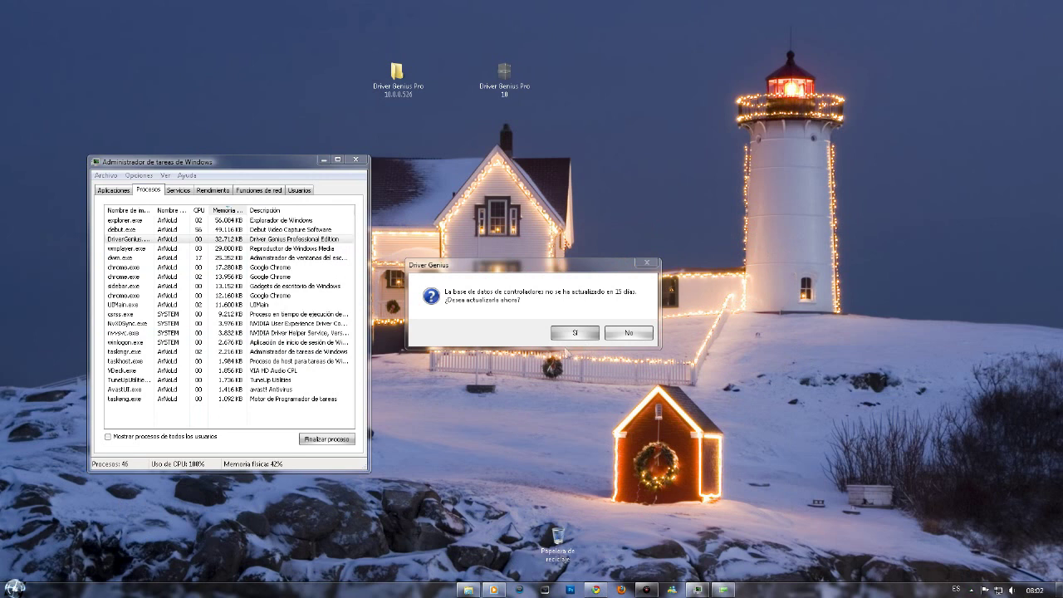
Agree to update the outdated driver database and close Task Manager.
click(571, 334)
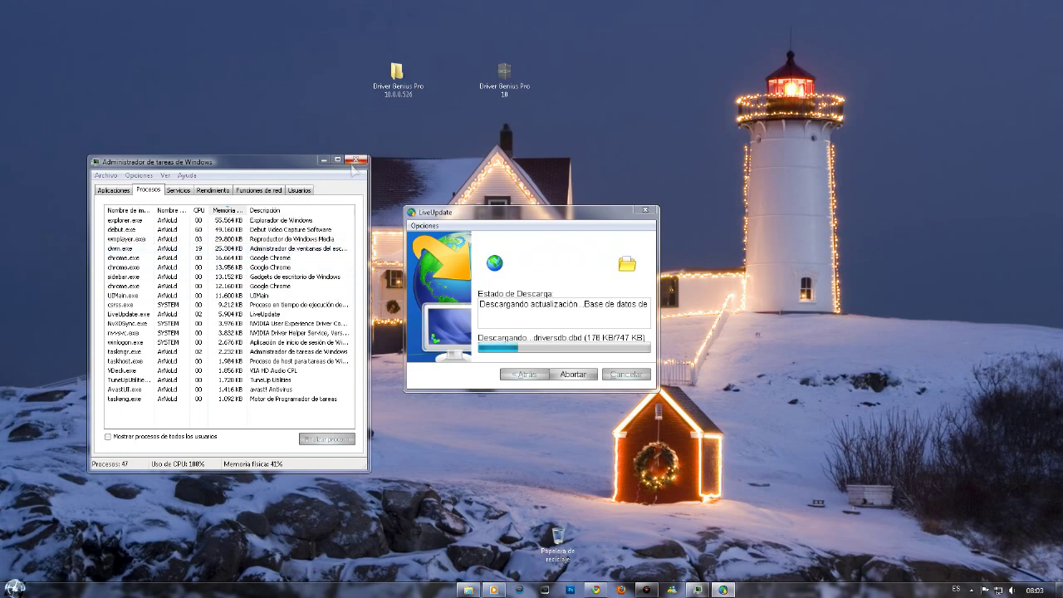
click(348, 184)
click(359, 161)
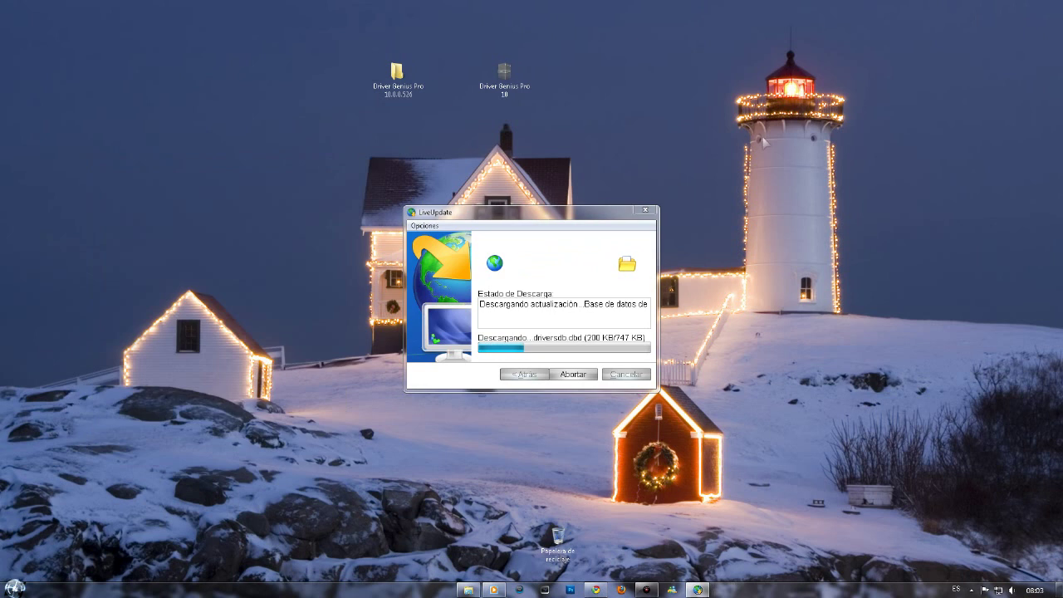
drag(256, 143, 796, 453)
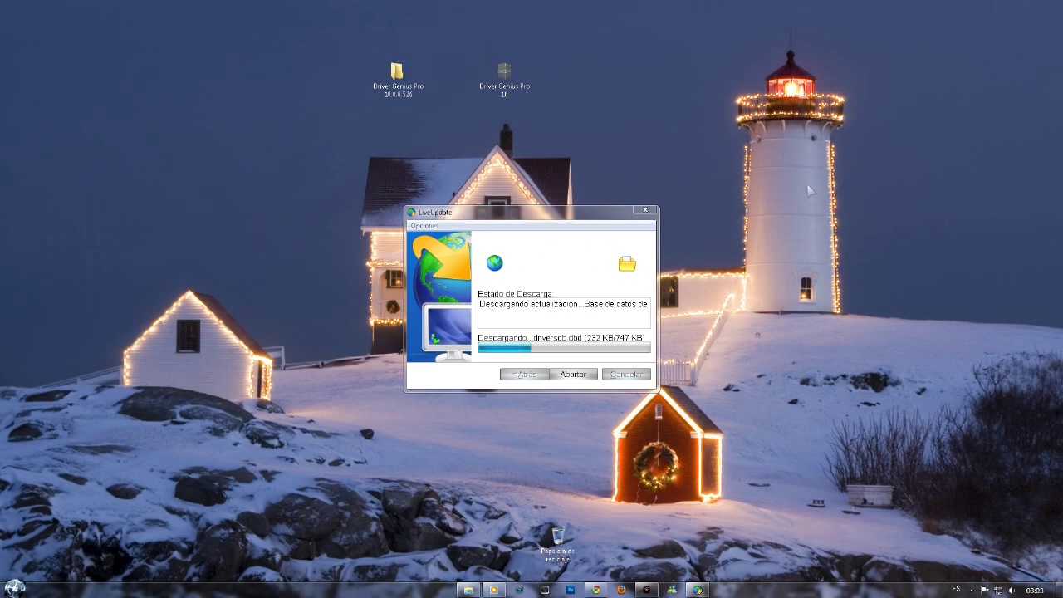
drag(365, 489, 898, 113)
drag(656, 143, 270, 496)
drag(268, 135, 889, 320)
drag(596, 555, 411, 513)
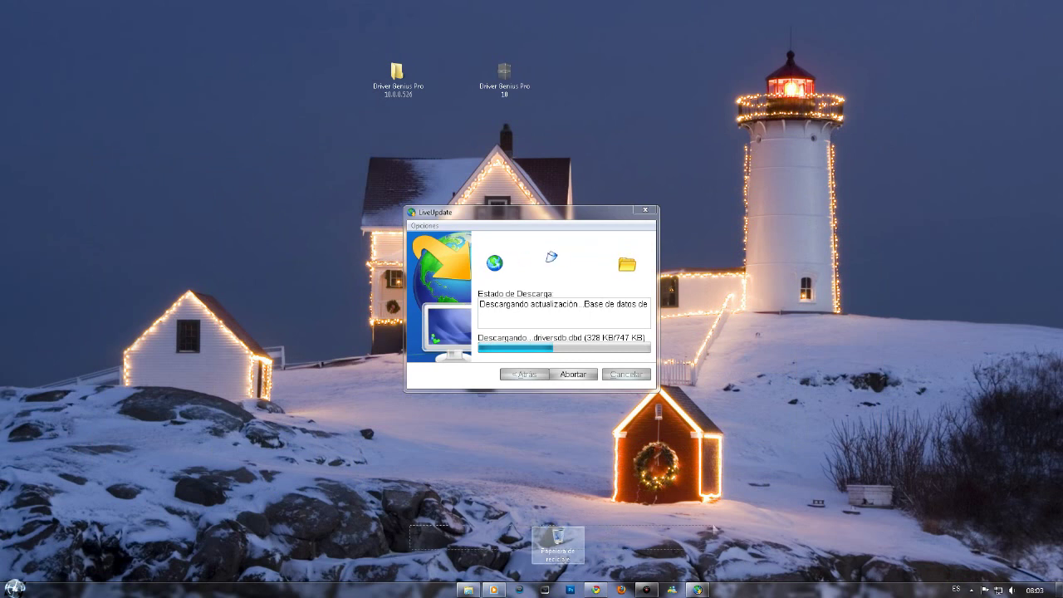
drag(704, 525, 368, 557)
mouse_move(493, 589)
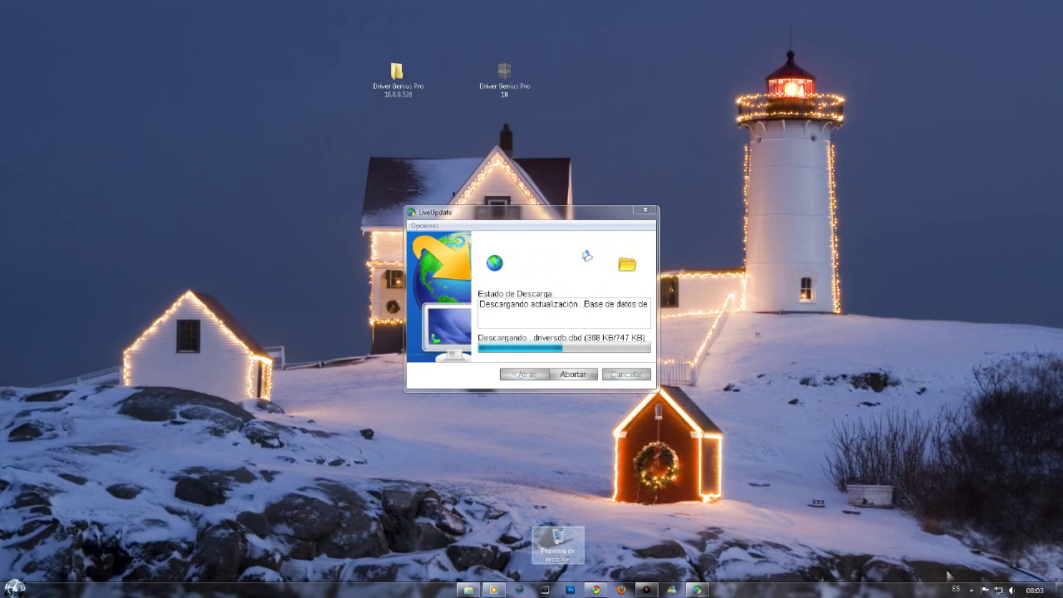
Open VIA HD Audio Deck to check the playback and capture devices, and close its window.
click(971, 590)
click(971, 537)
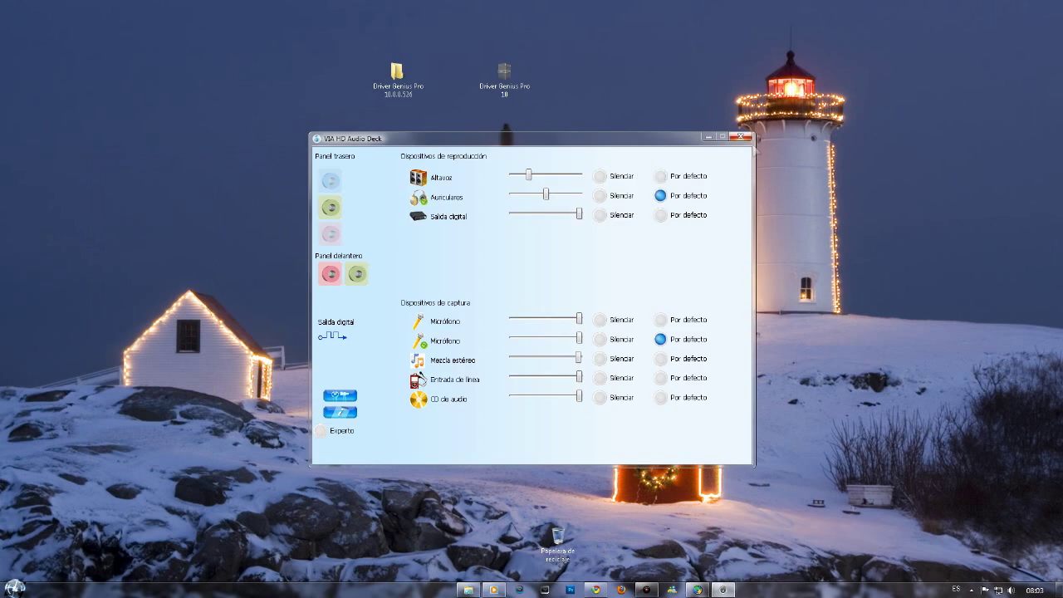
click(740, 136)
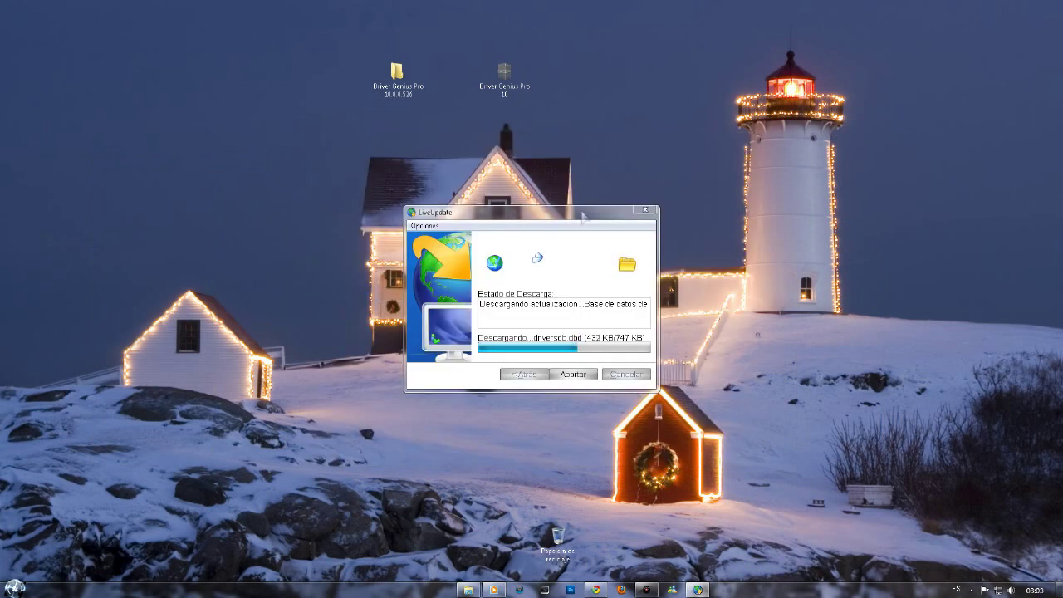
Reposition the LiveUpdate window clear of the screen's middle and finish the update once its download completes.
drag(581, 218, 652, 155)
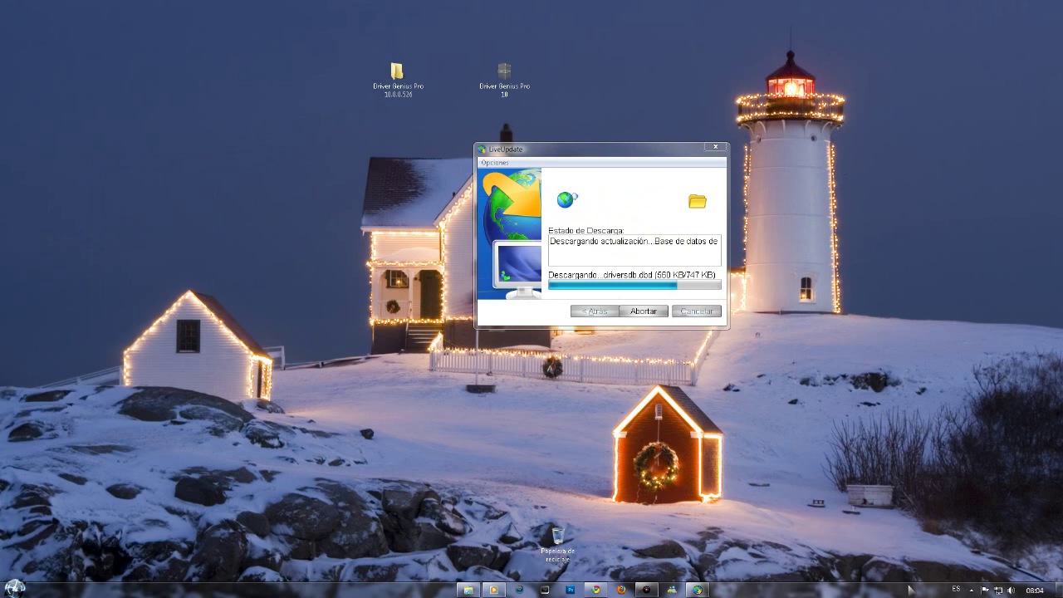
drag(903, 550, 851, 316)
click(459, 135)
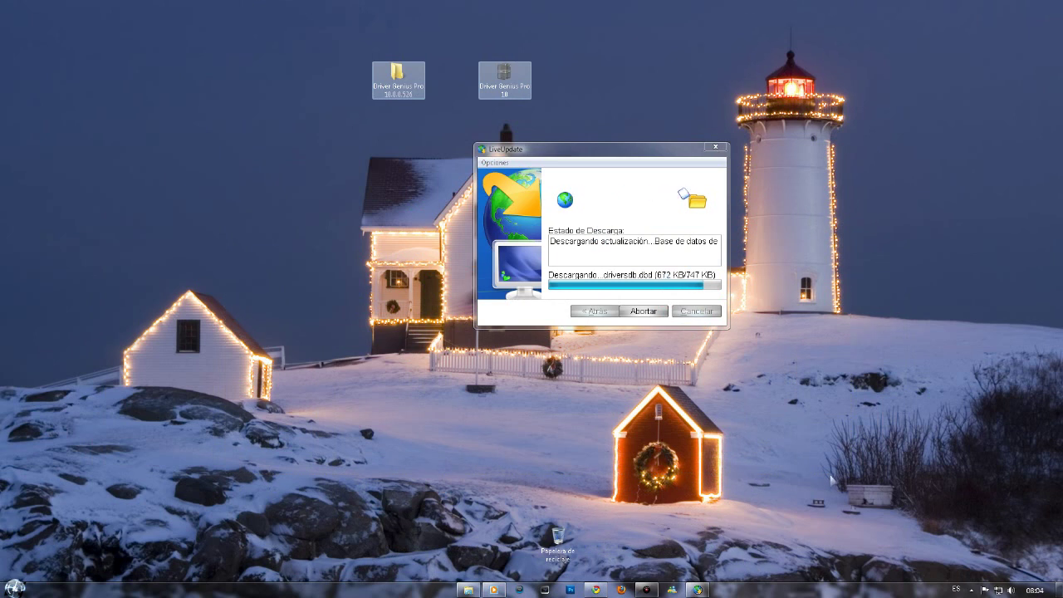
click(936, 544)
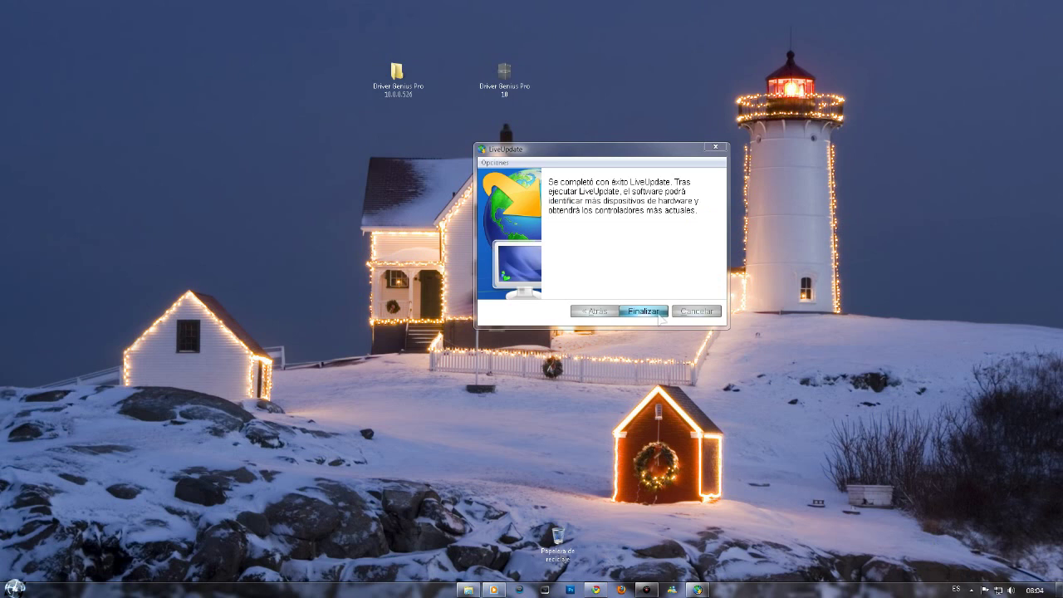
click(644, 312)
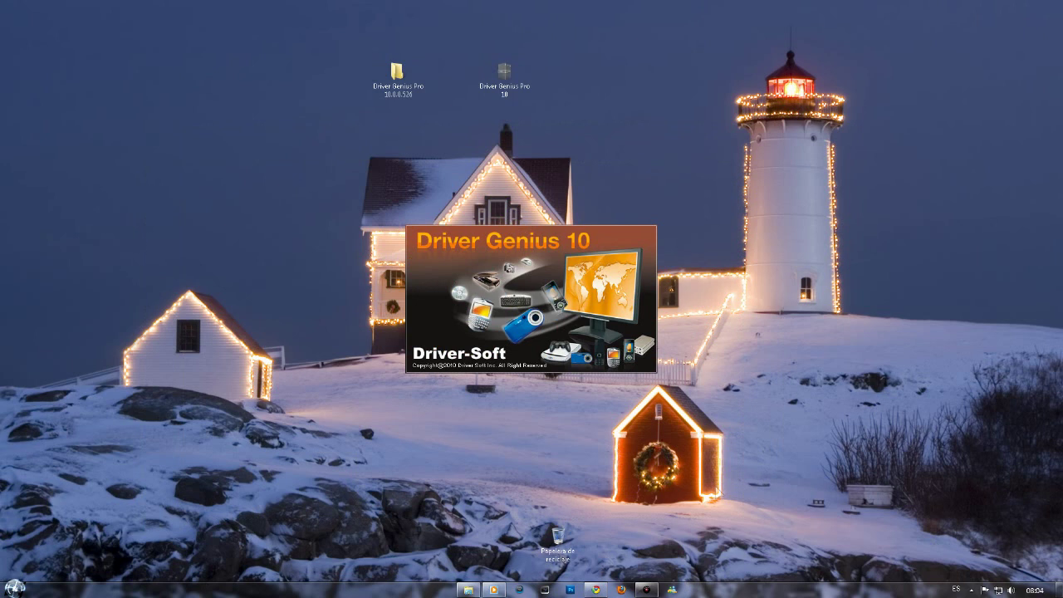
Open Windows Task Manager and end the OneClick.exe process belonging to TuneUp 1-Click Maintenance.
click(971, 590)
click(971, 591)
right_click(773, 590)
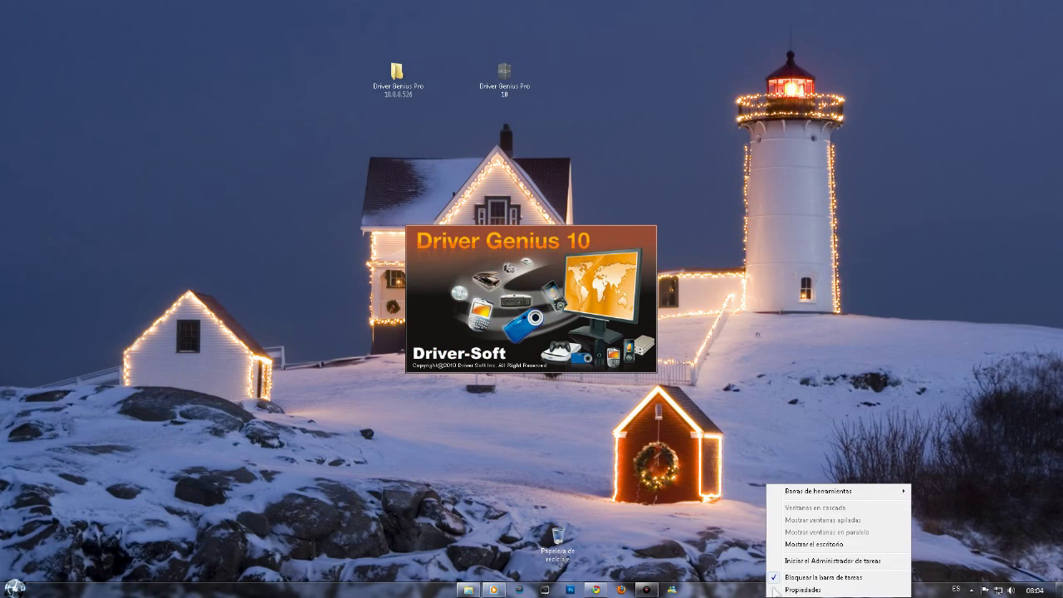
click(802, 575)
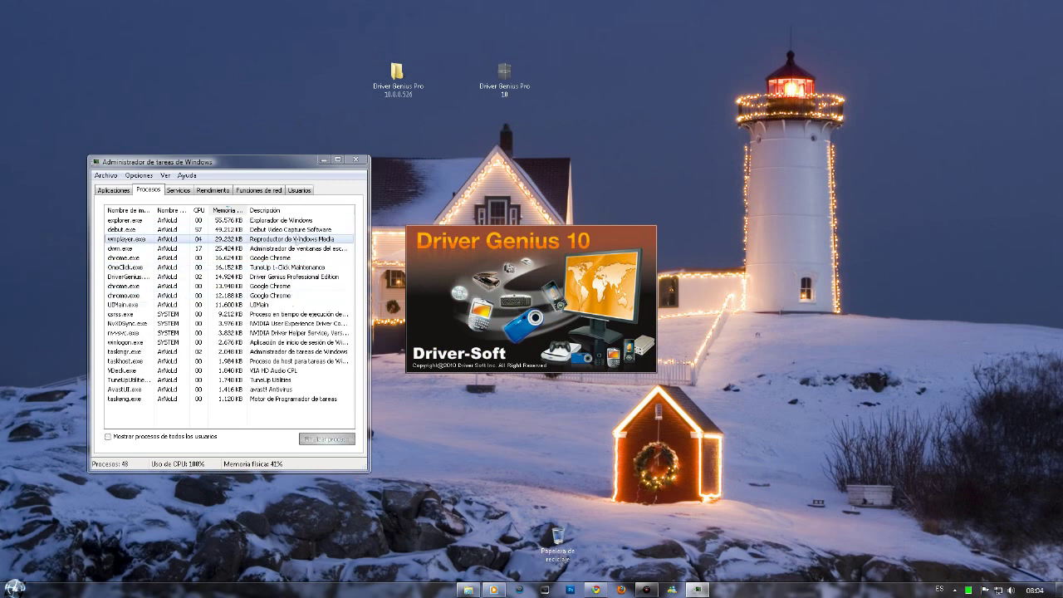
click(299, 267)
key(Delete)
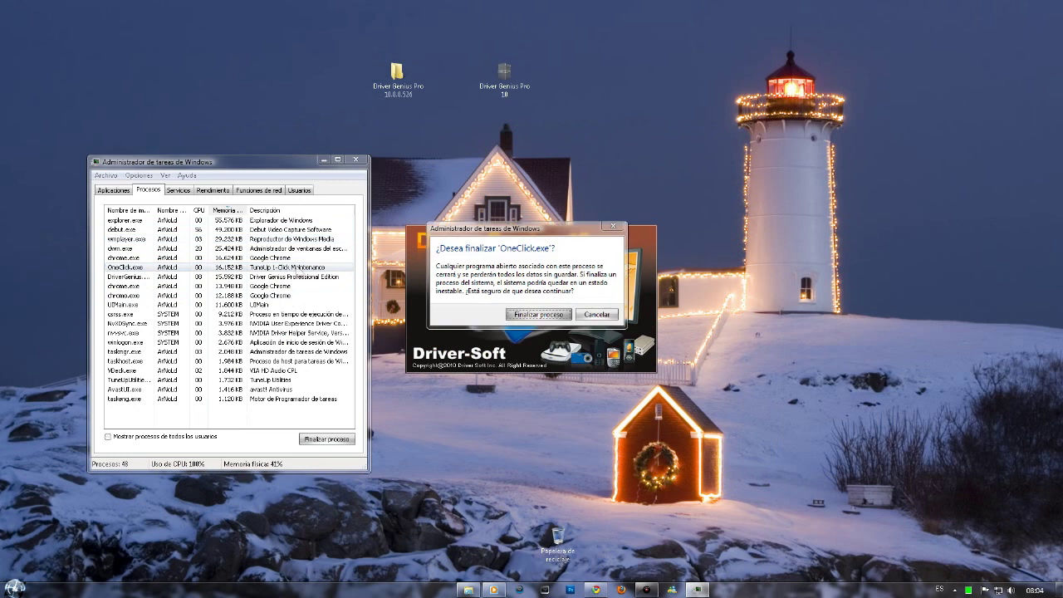
key(Return)
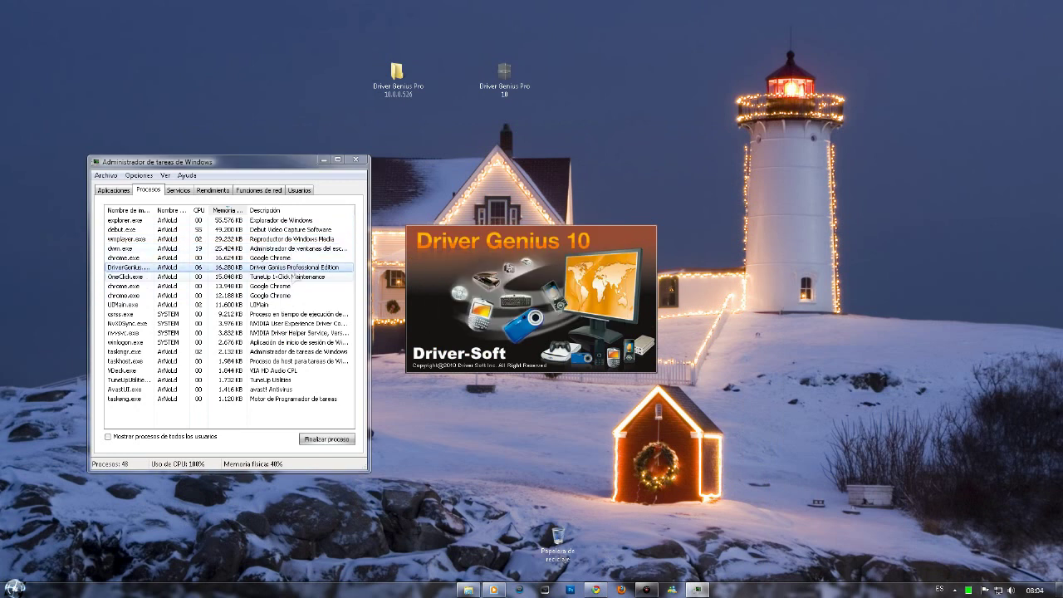
Set the restarted DriverGenius.exe process to Alta priority and minimize Task Manager.
right_click(311, 258)
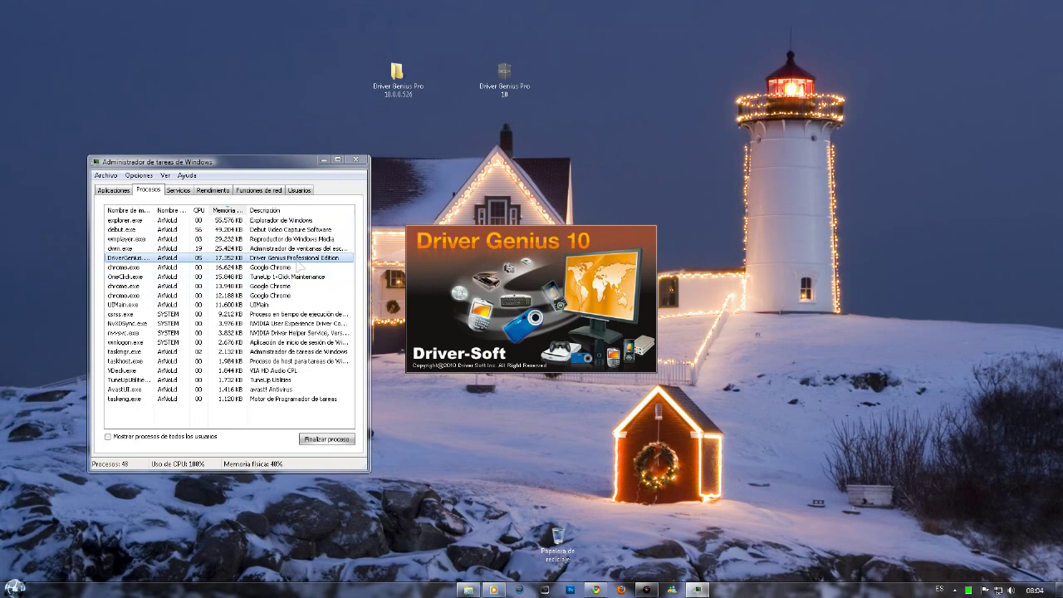
mouse_move(361, 353)
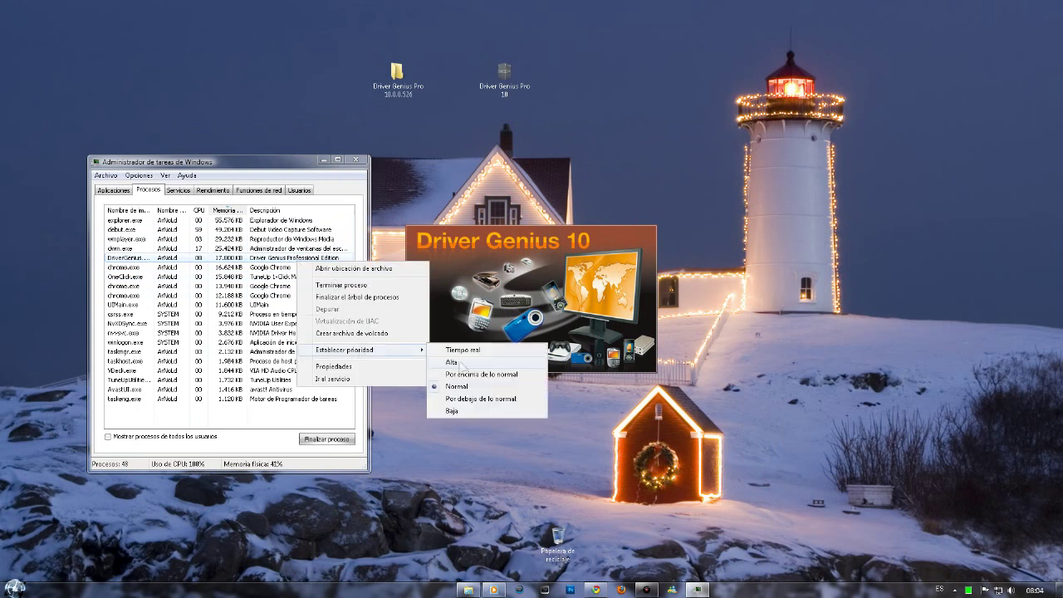
click(465, 363)
click(565, 309)
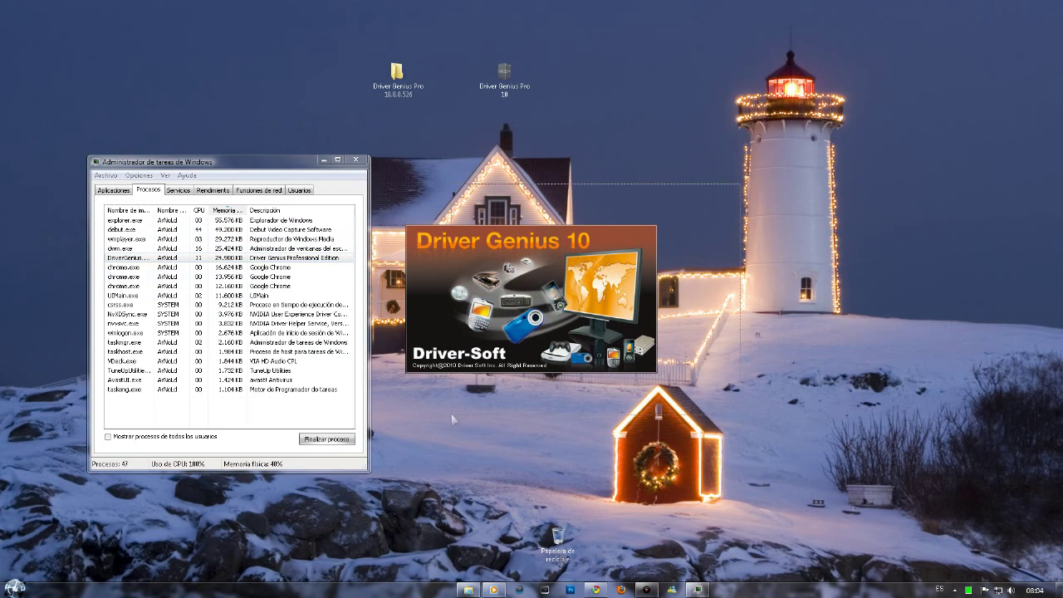
click(323, 160)
Advance the desktop background repeatedly until the picture of stone statues is shown.
right_click(745, 95)
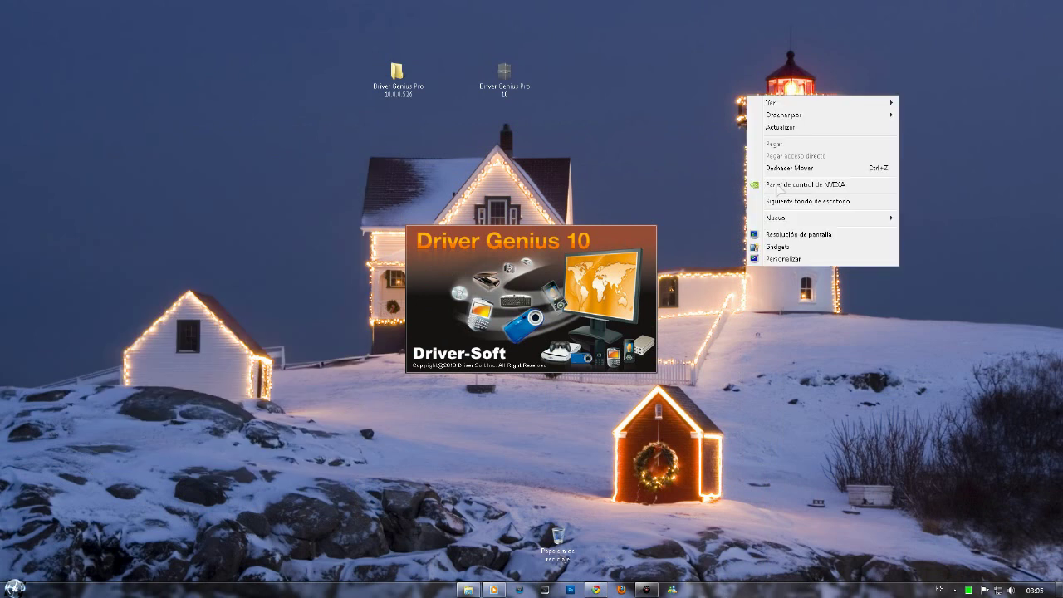
click(777, 196)
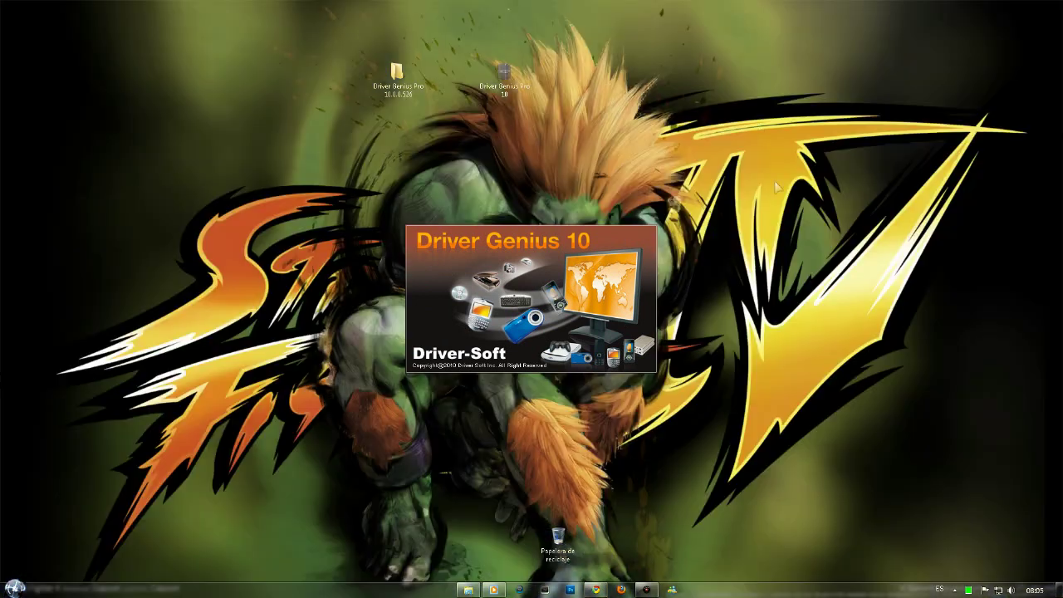
right_click(767, 63)
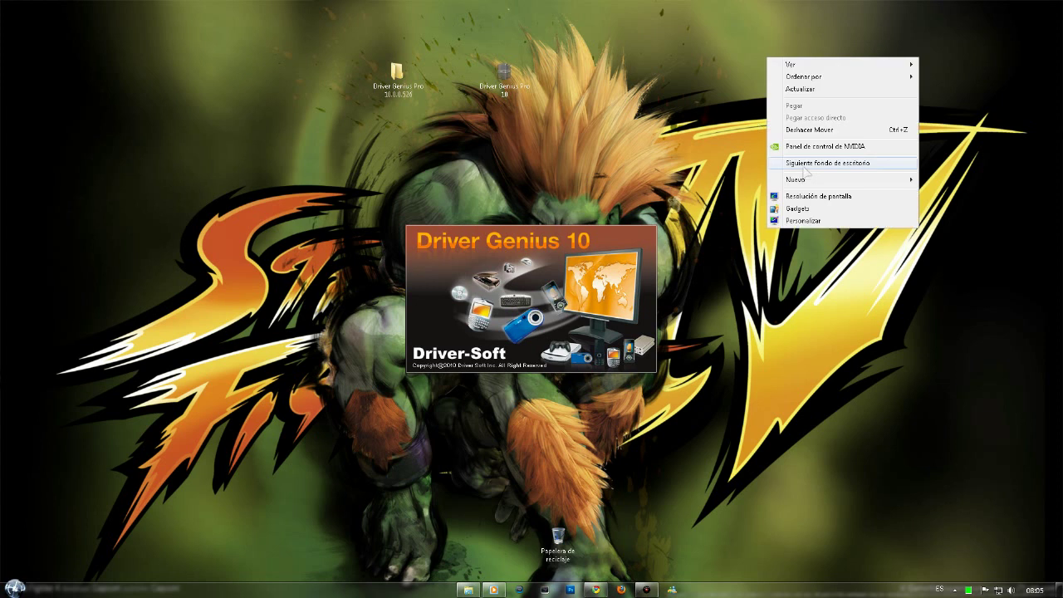
click(804, 164)
right_click(775, 49)
click(822, 154)
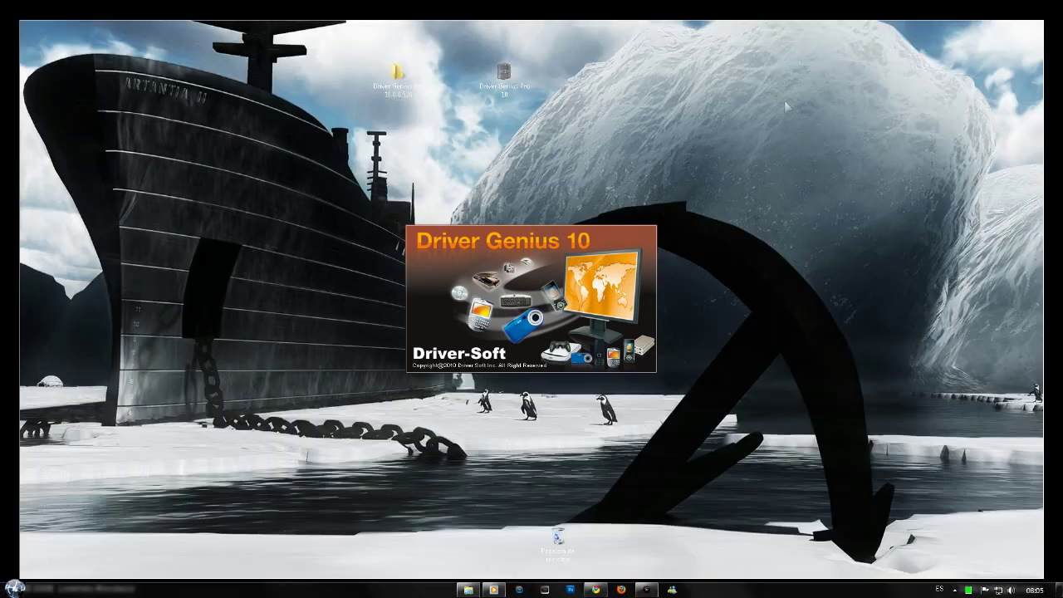
right_click(778, 98)
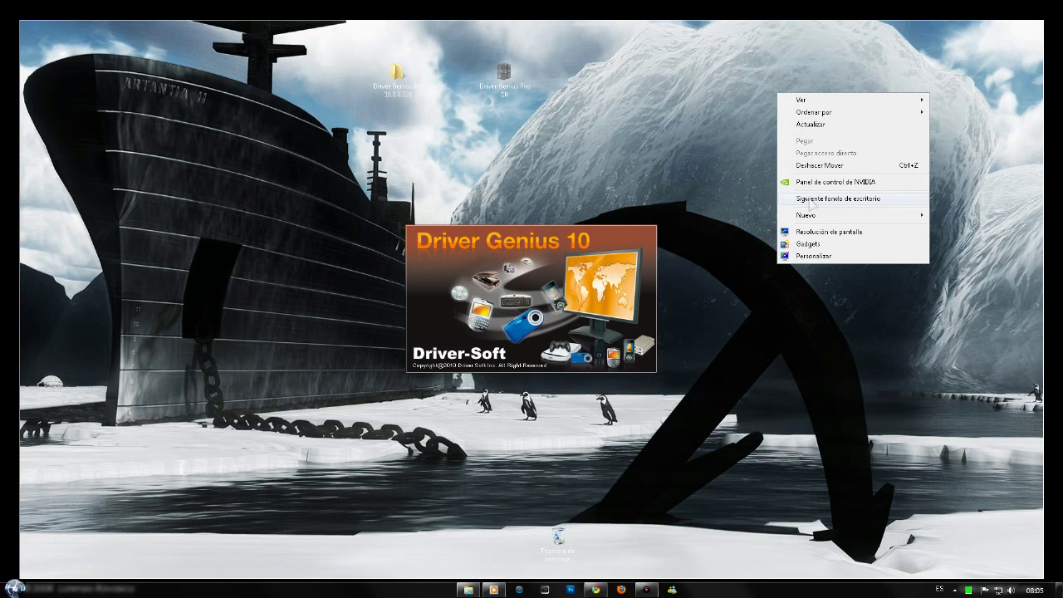
click(807, 199)
right_click(776, 124)
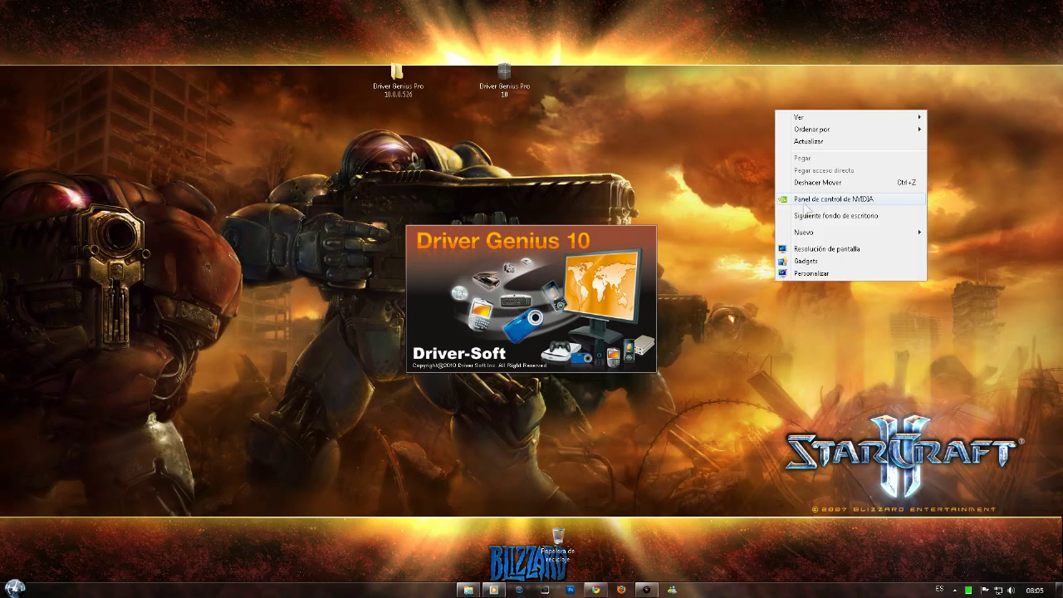
click(810, 213)
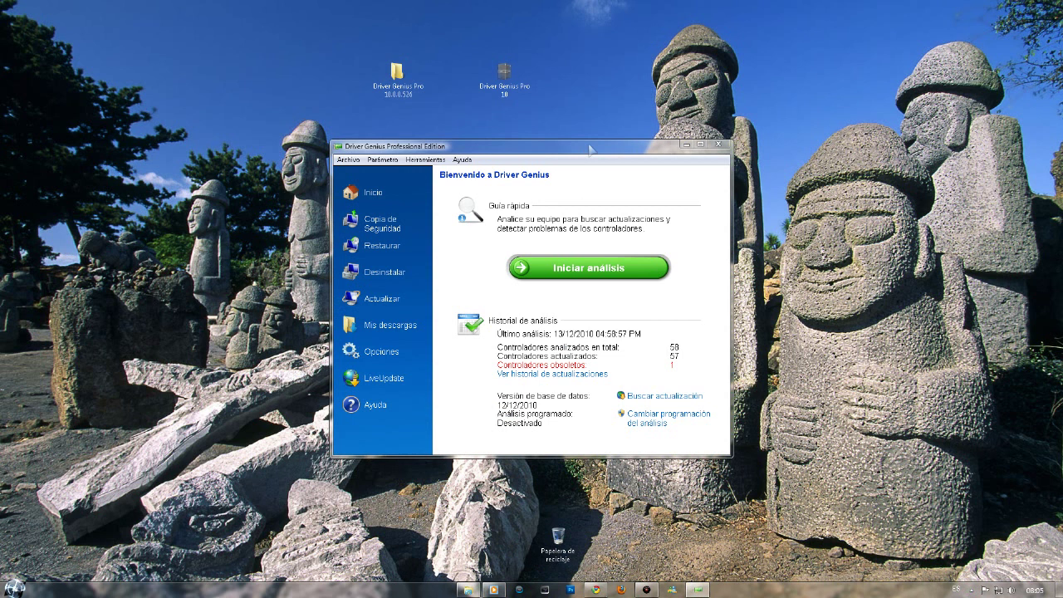
Move the Driver Genius Professional Edition window up and to the right on the desktop.
drag(584, 152, 692, 86)
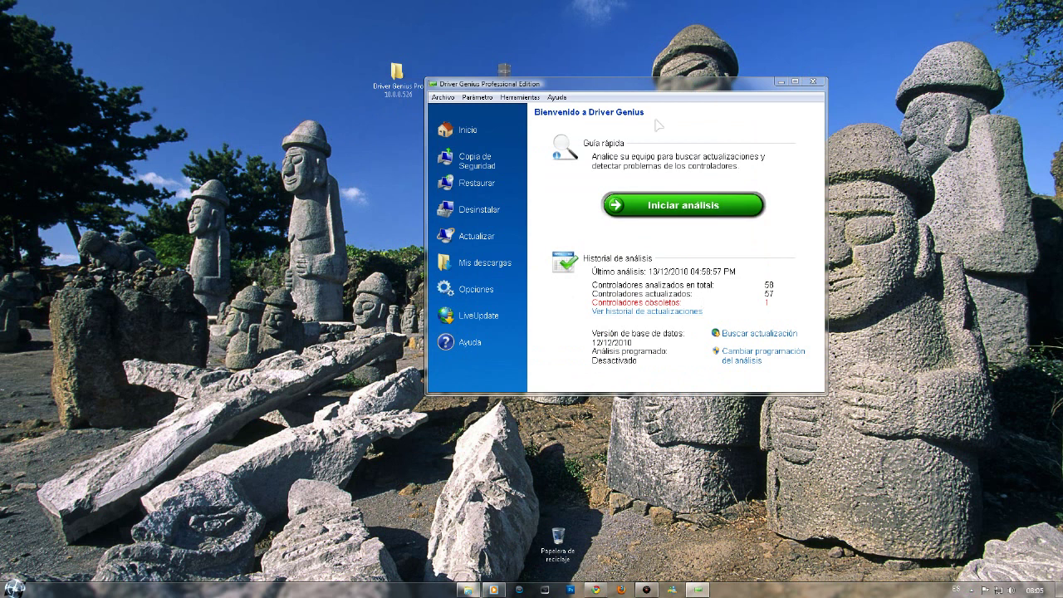
Open the Copia de Seguridad section and examine the device categories under Controladores originales de Windows.
drag(627, 97, 599, 101)
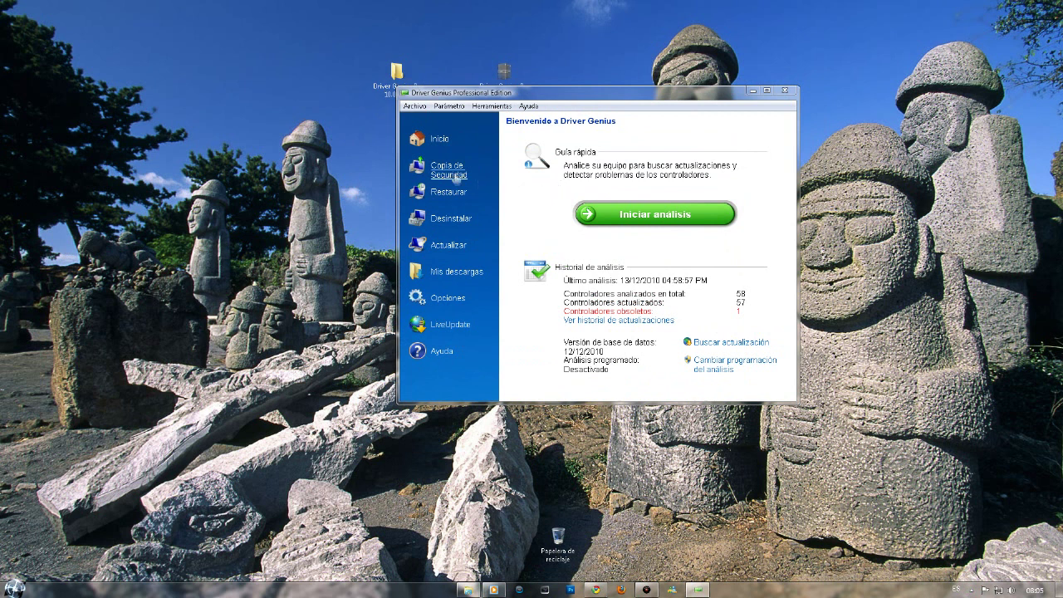
click(655, 215)
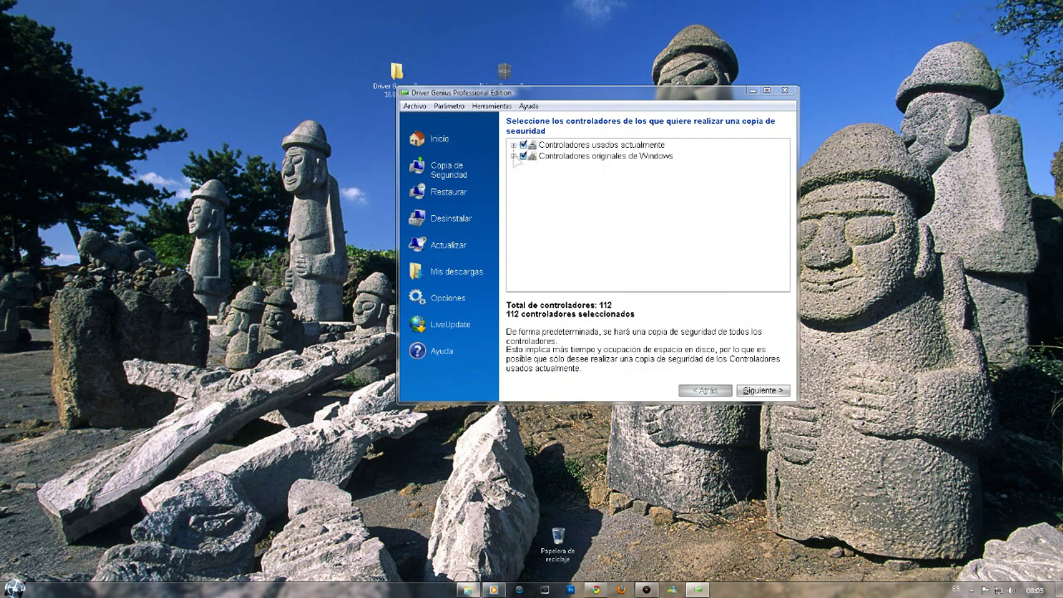
click(514, 156)
scroll(527, 214, up, 1)
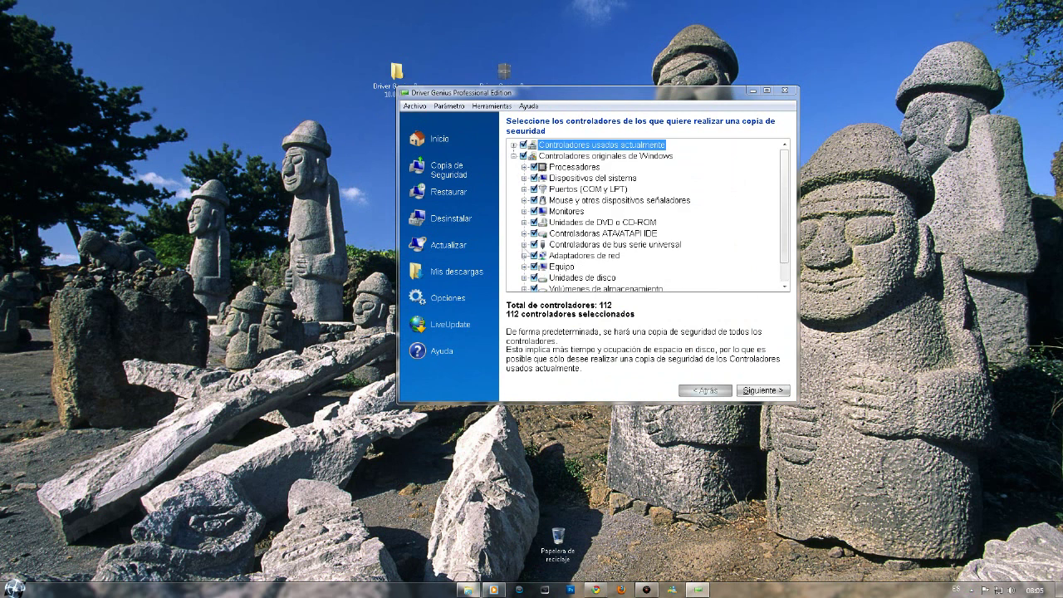
click(514, 156)
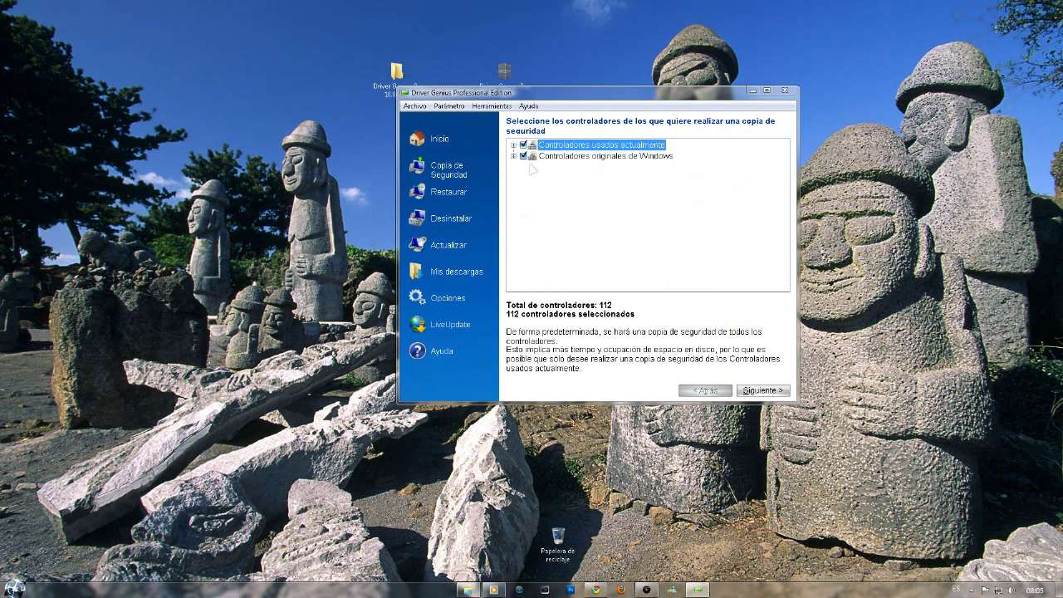
Continue to the backup type and location settings and review the folder browser and the available backup types.
click(750, 391)
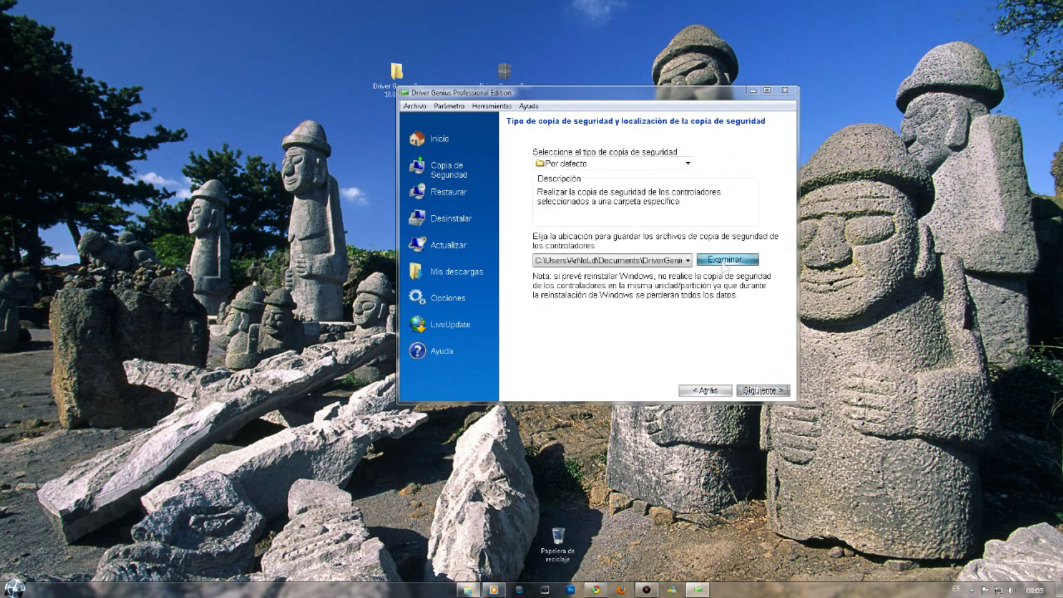
click(724, 261)
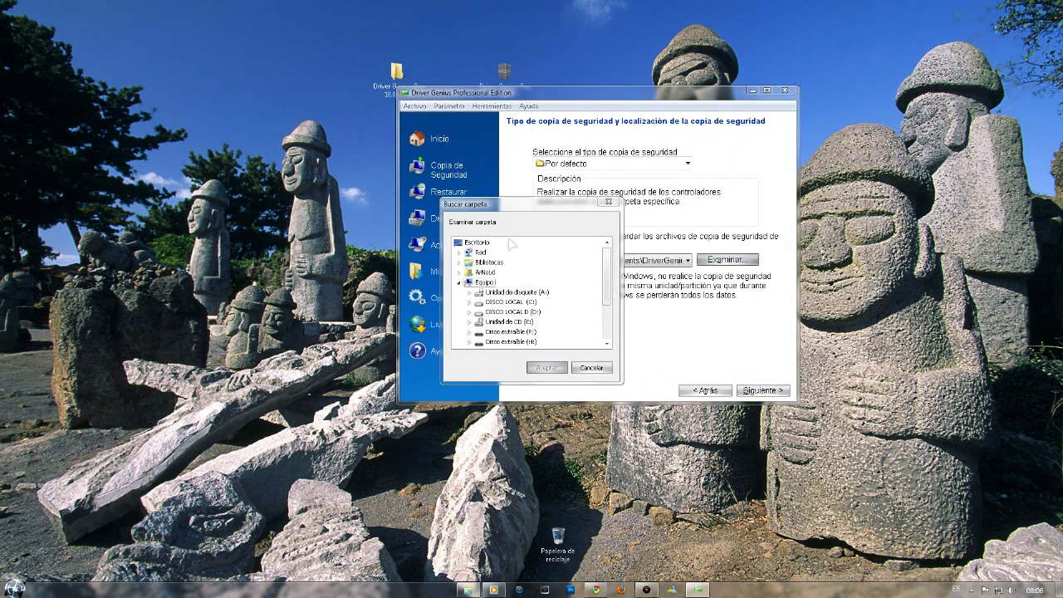
click(591, 367)
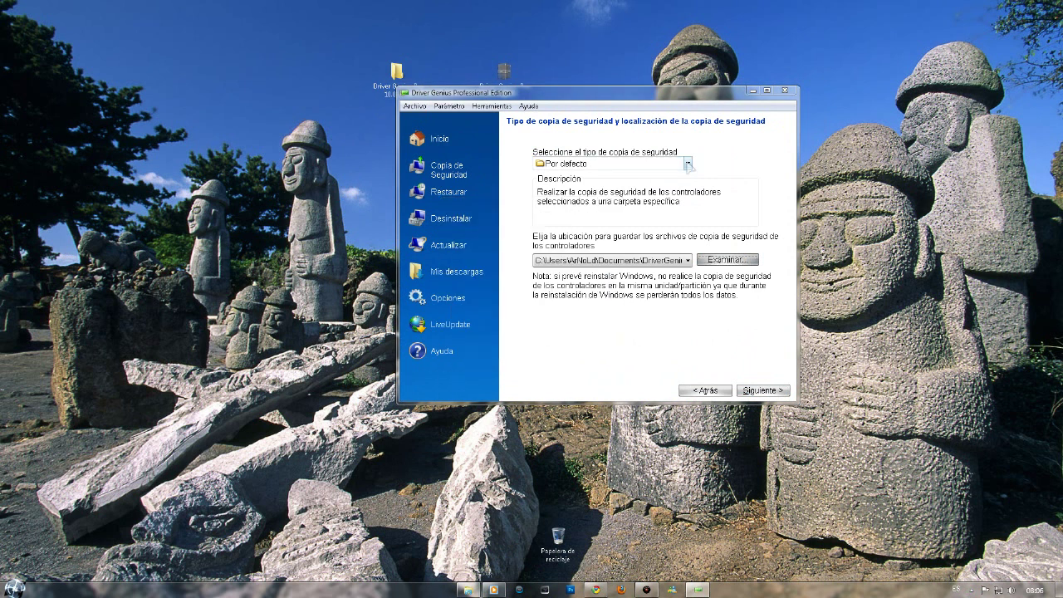
click(688, 164)
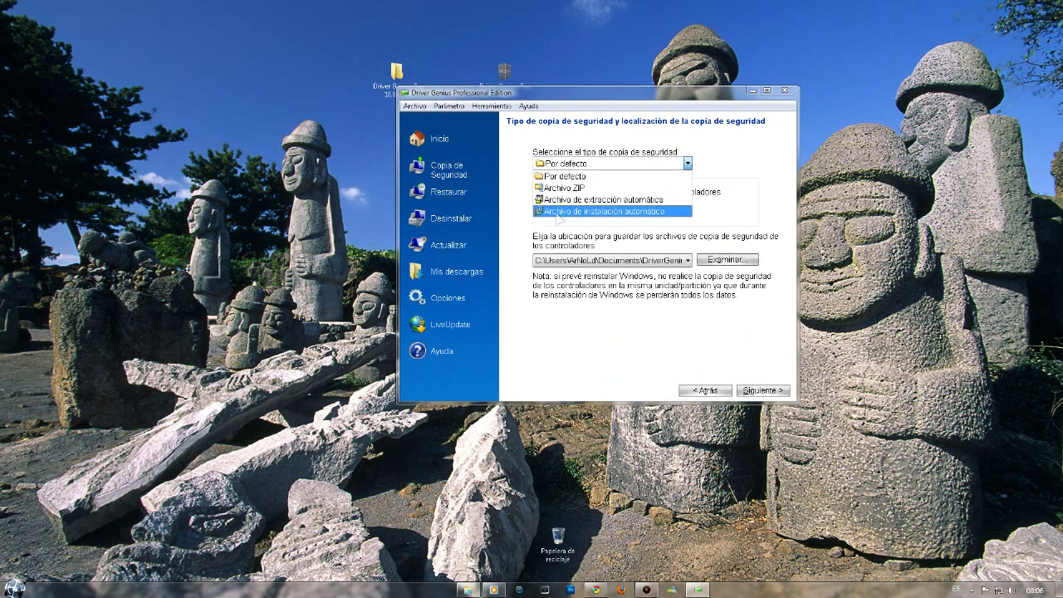
click(771, 293)
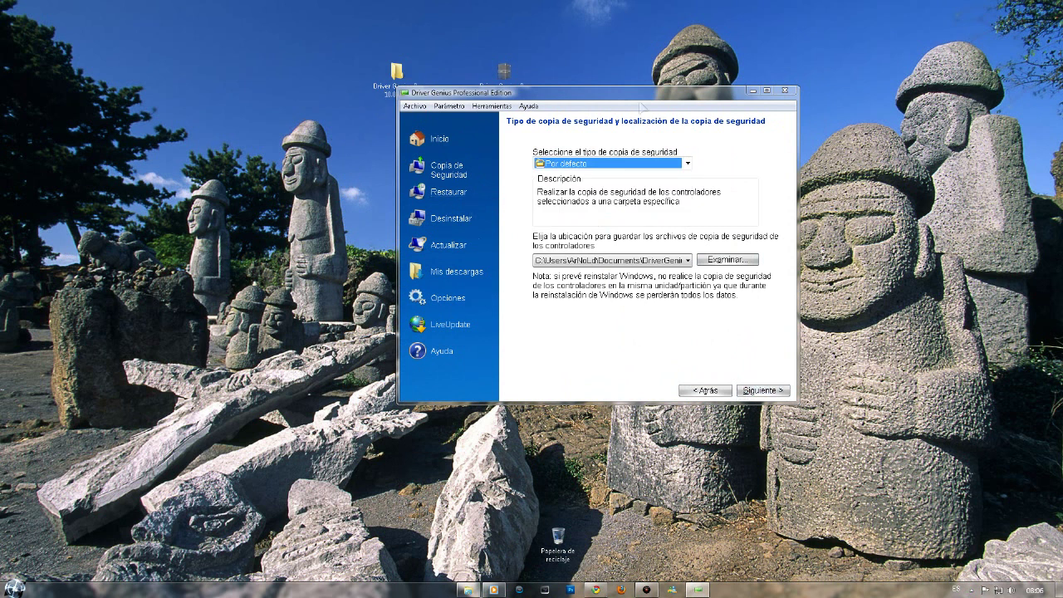
Return to the Inicio page, start the driver analysis and move the program window lower on the desktop.
drag(633, 93, 636, 114)
click(407, 130)
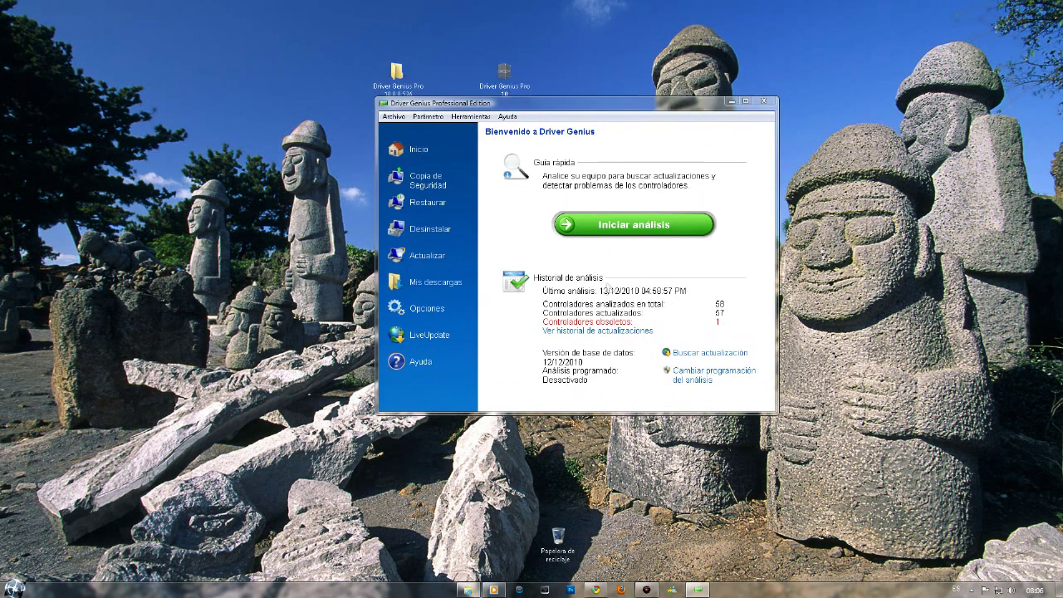
click(627, 233)
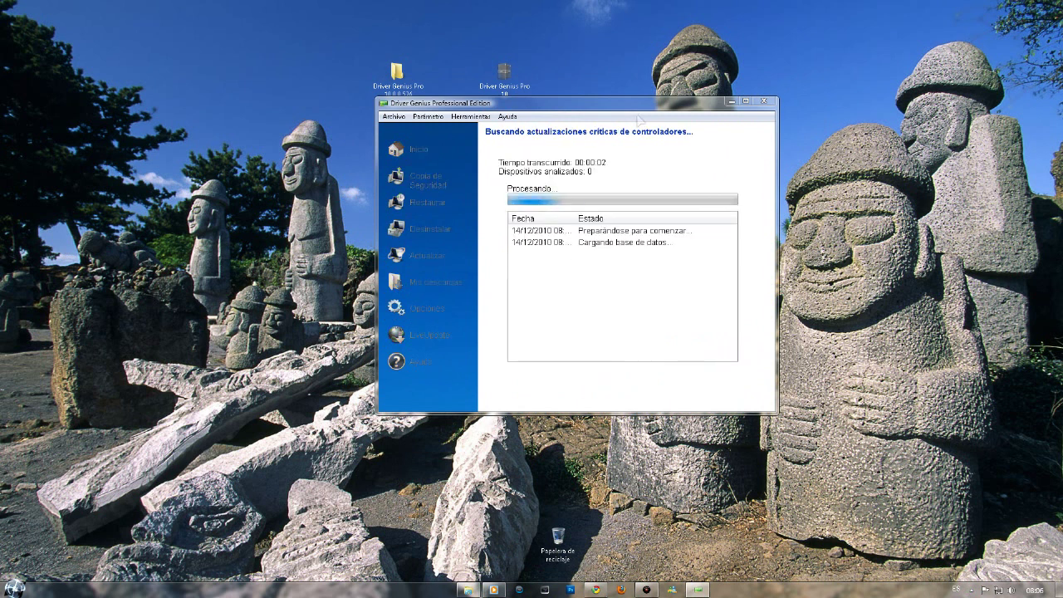
drag(632, 107, 614, 126)
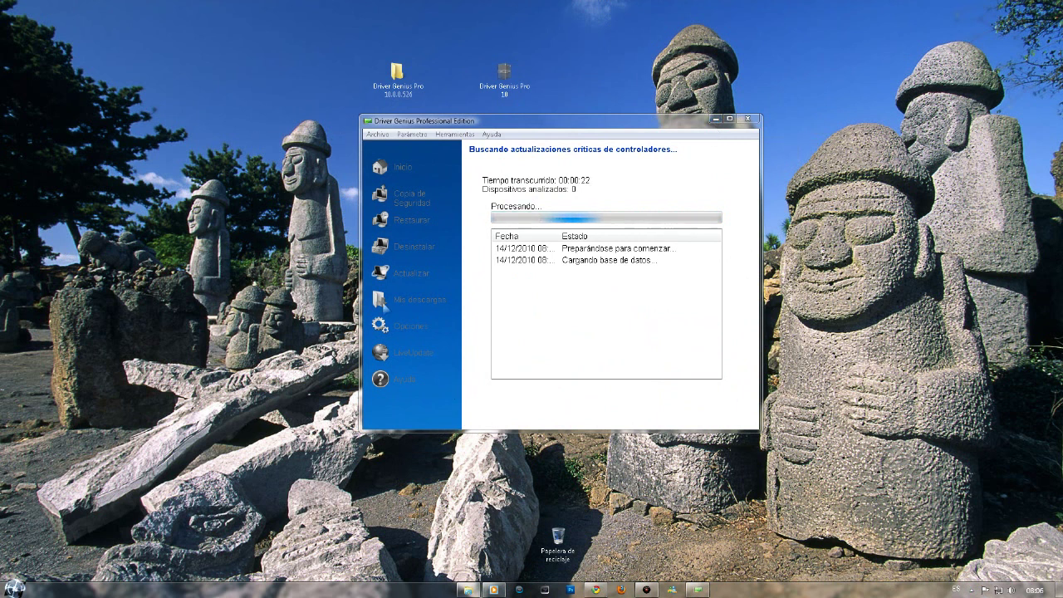
drag(370, 104, 557, 501)
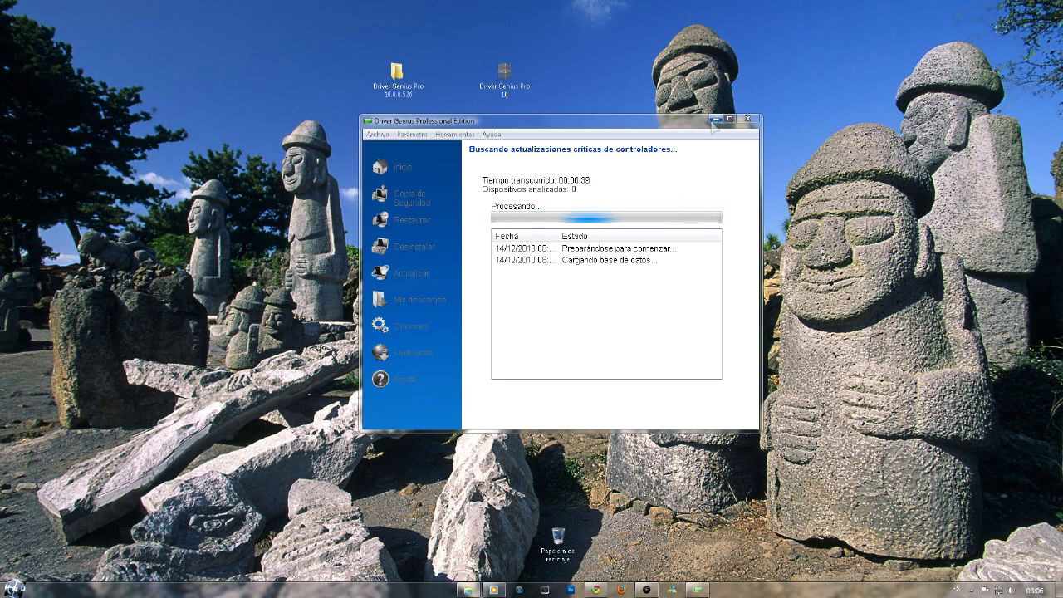
Minimize the driver analysis window and advance the desktop background until the abstract picture with glowing red rings is shown.
click(713, 122)
right_click(698, 106)
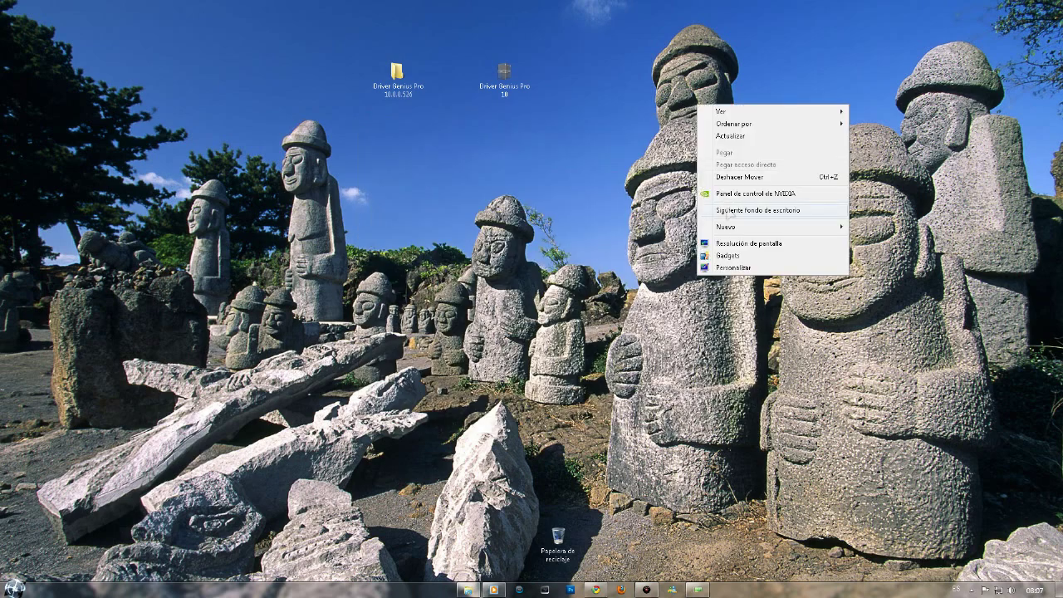
click(728, 211)
right_click(731, 80)
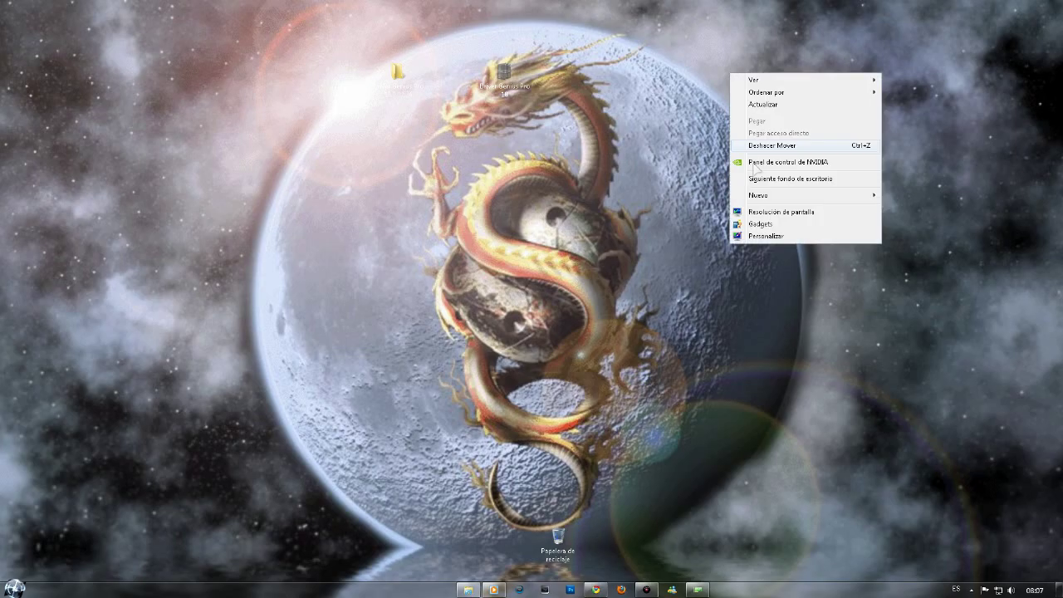
click(757, 180)
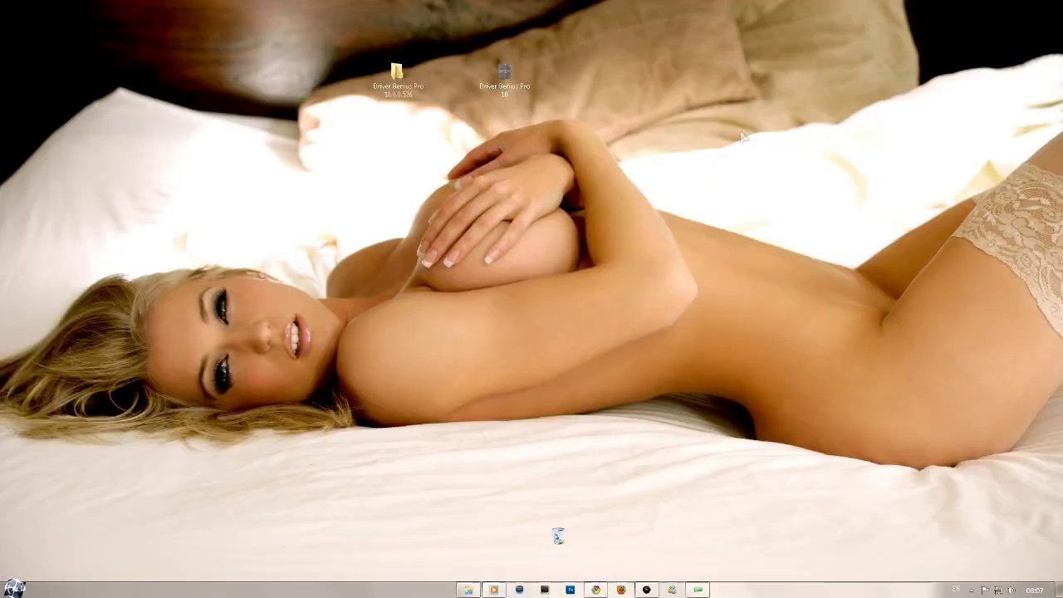
right_click(741, 132)
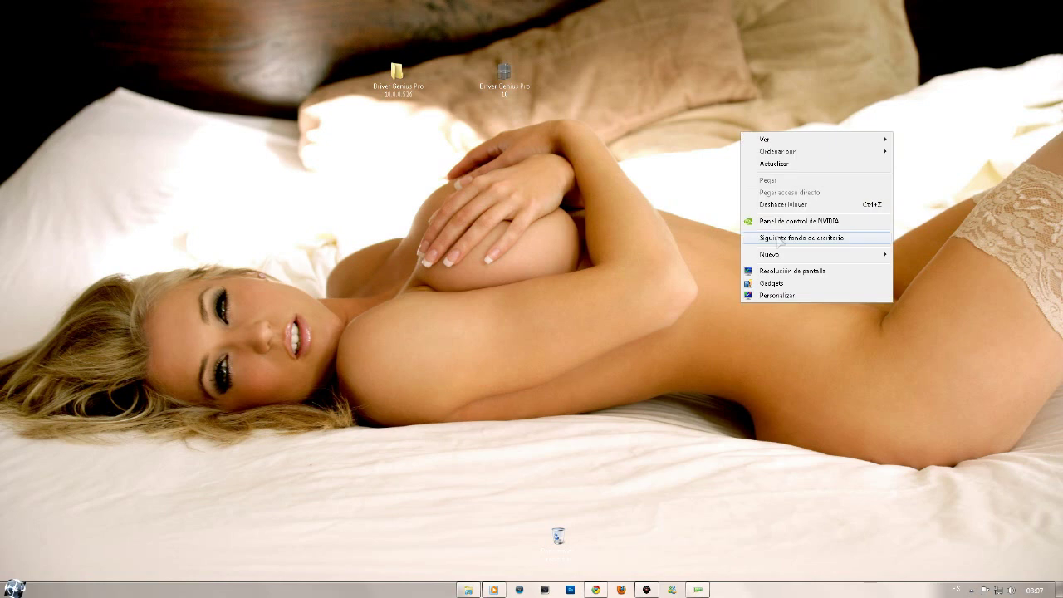
click(779, 240)
right_click(747, 152)
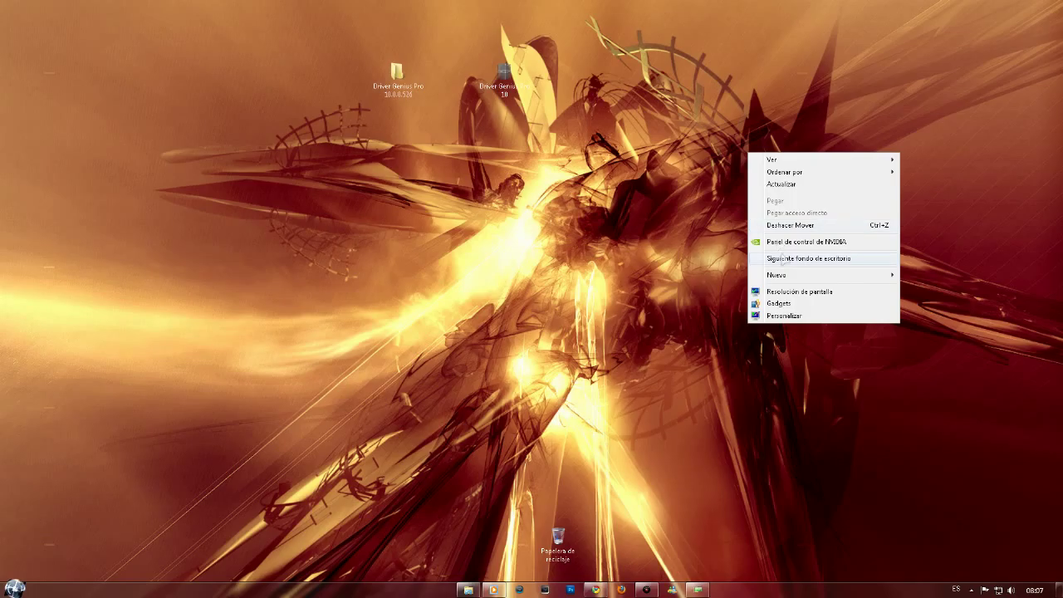
click(782, 257)
right_click(731, 131)
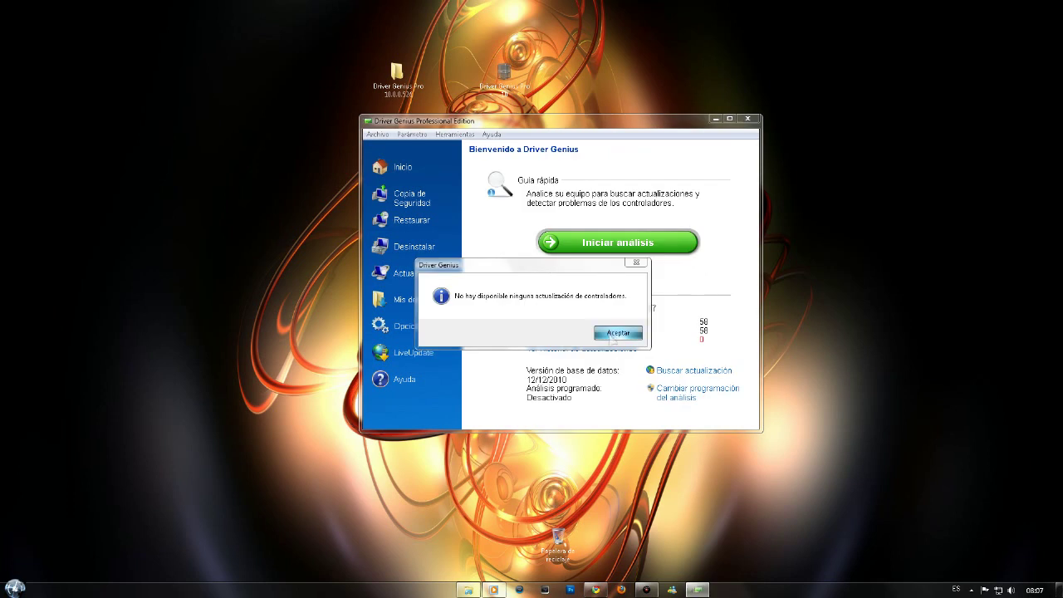
Acknowledge the analysis result message and close Driver Genius Professional Edition.
click(615, 333)
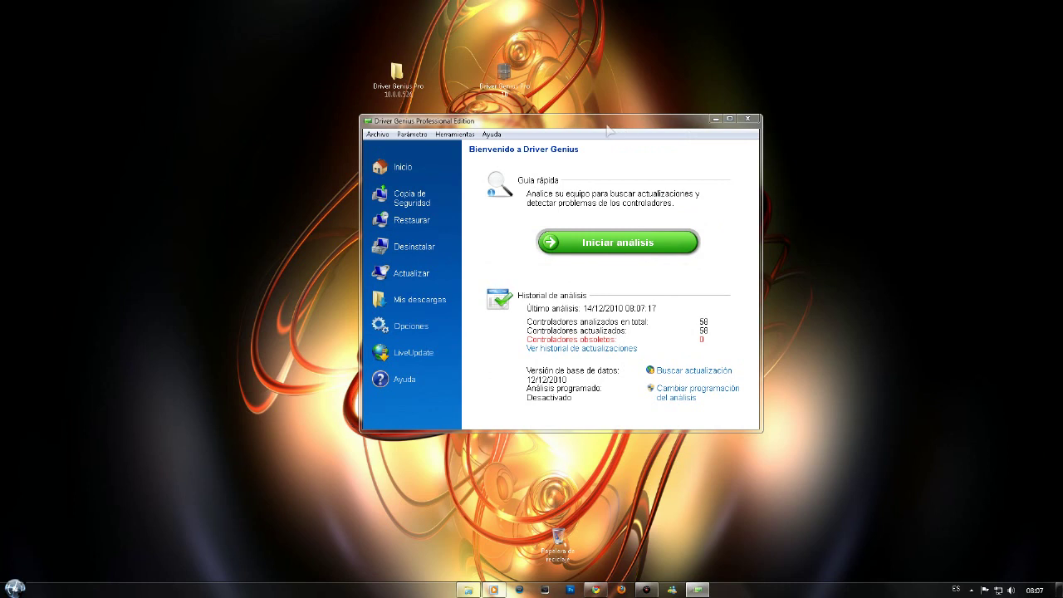
drag(608, 129, 588, 126)
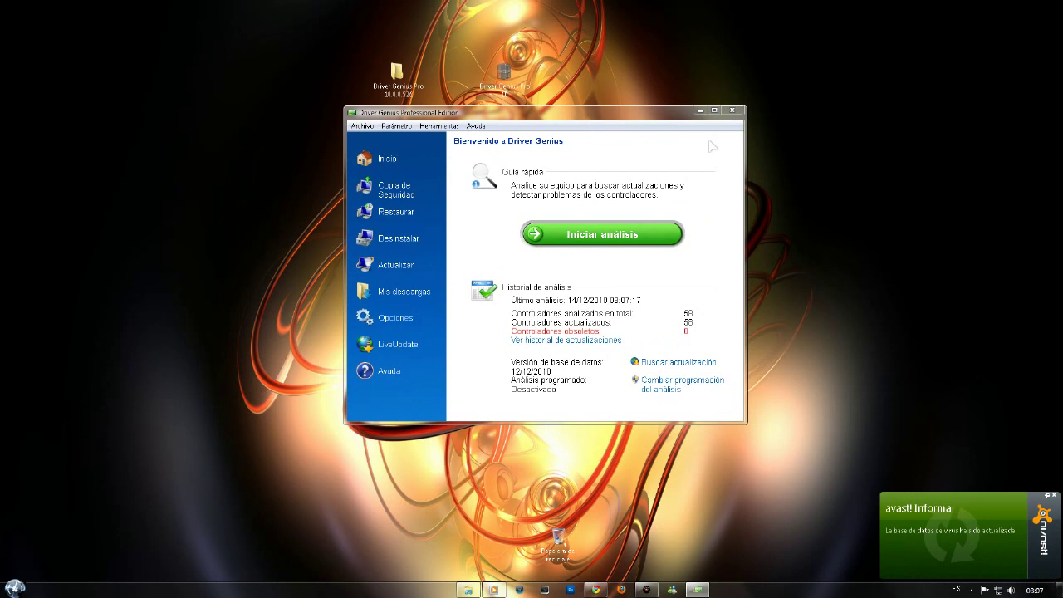
click(734, 115)
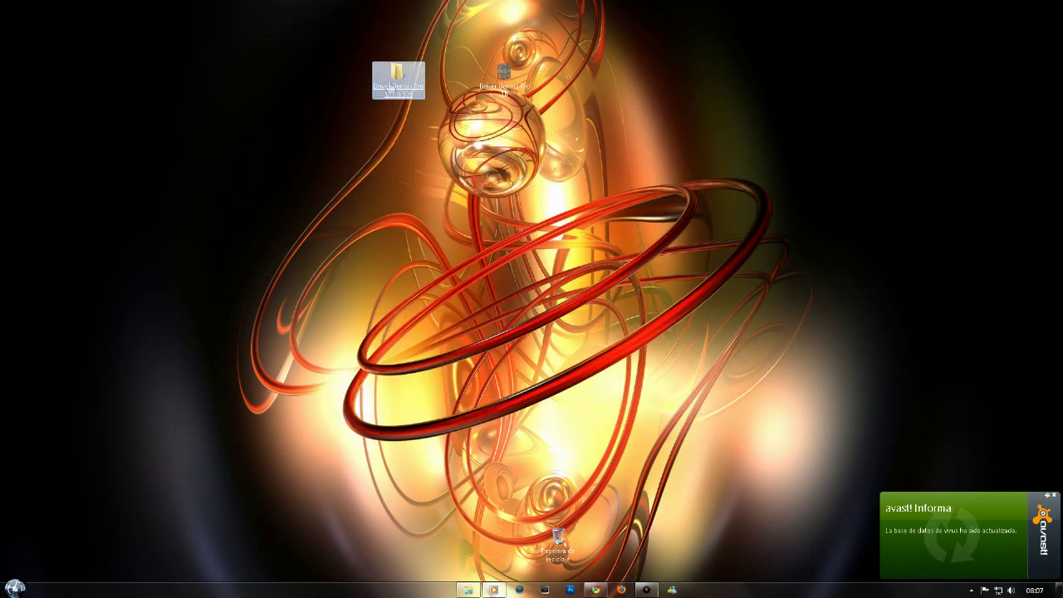
Open the Serial text file from the Patch folder of Driver Genius Pro 10.0.0.526 and highlight the serial number line.
double_click(398, 79)
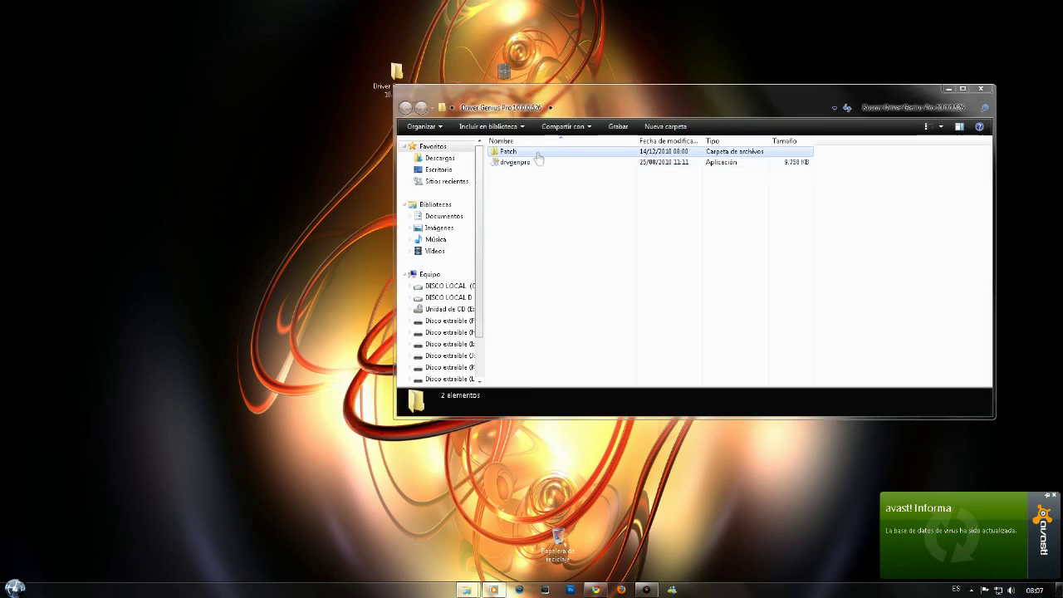
double_click(524, 149)
double_click(525, 152)
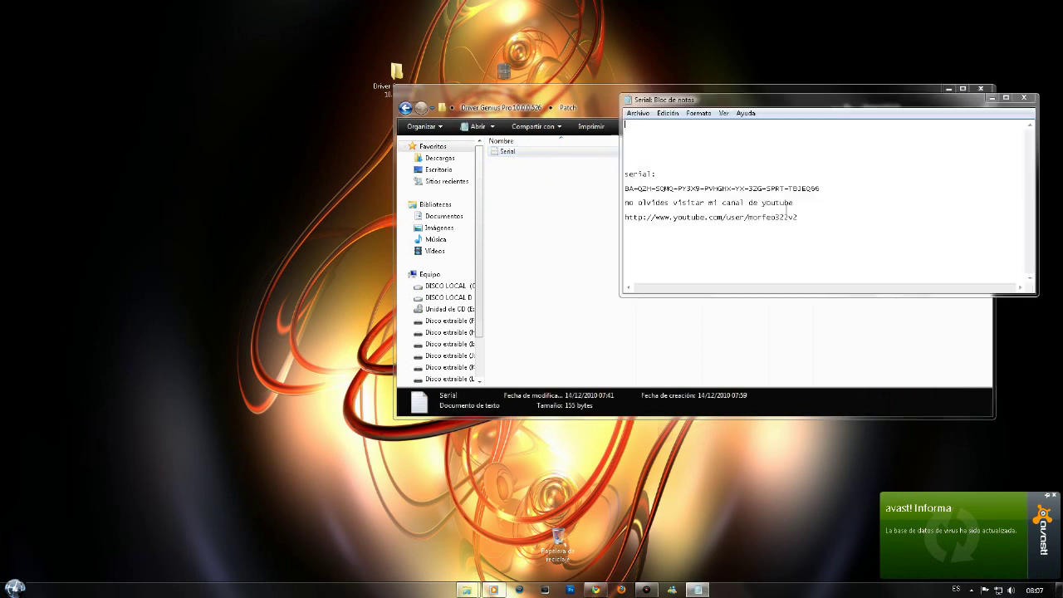
drag(626, 188, 866, 187)
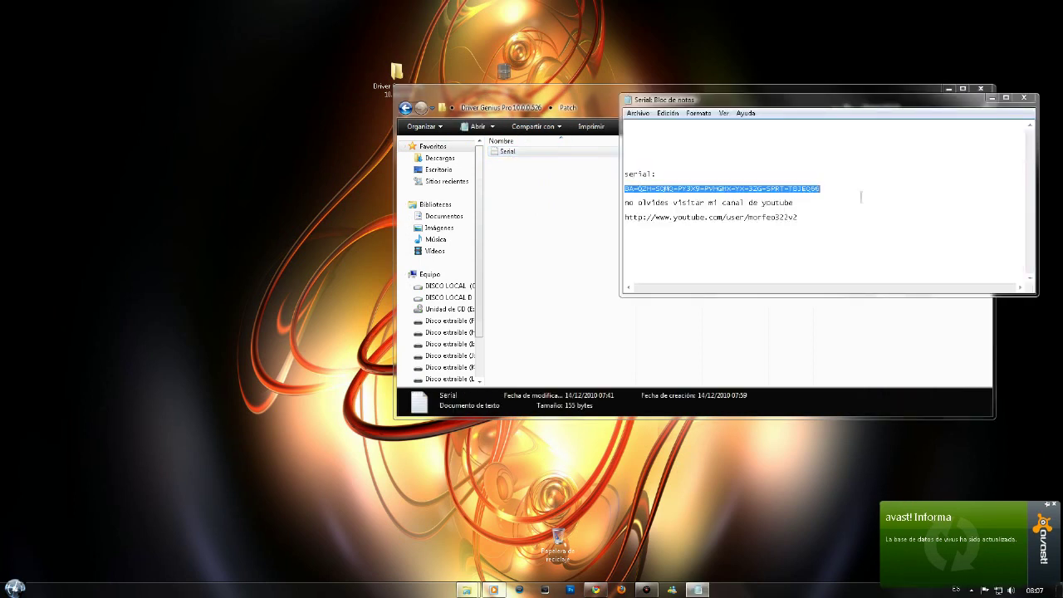
click(830, 210)
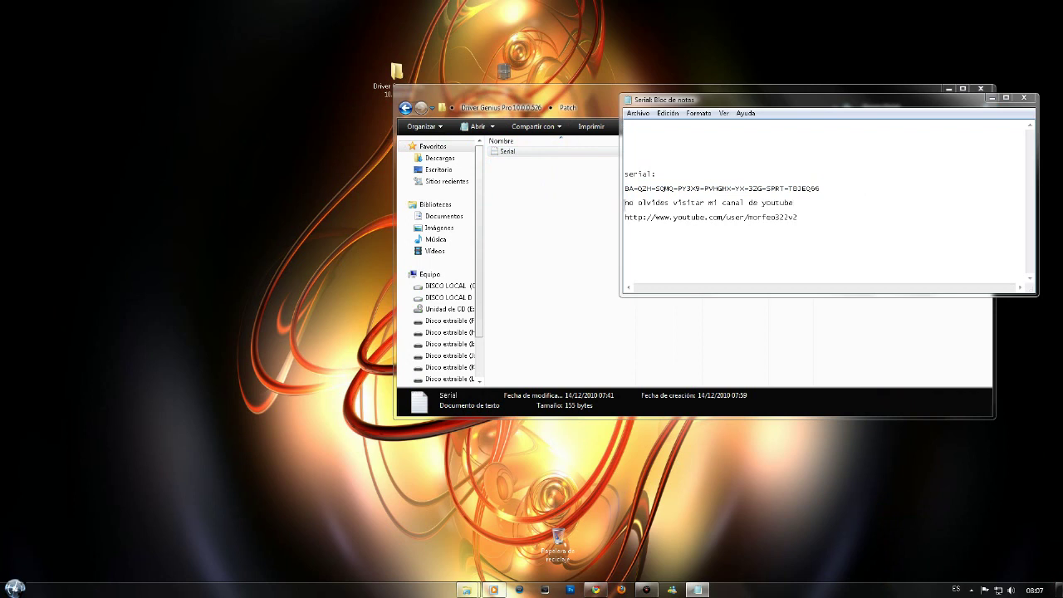
Highlight the YouTube channel address in the Serial note, and close the note and the Patch folder window.
key(shift+Home)
key(Down)
key(shift+End)
key(Home)
key(ctrl+shift+Right)
key(ctrl+shift+Right)
key(ctrl+shift+Right)
key(ctrl+shift+Right)
key(ctrl+shift+Right)
key(shift+End)
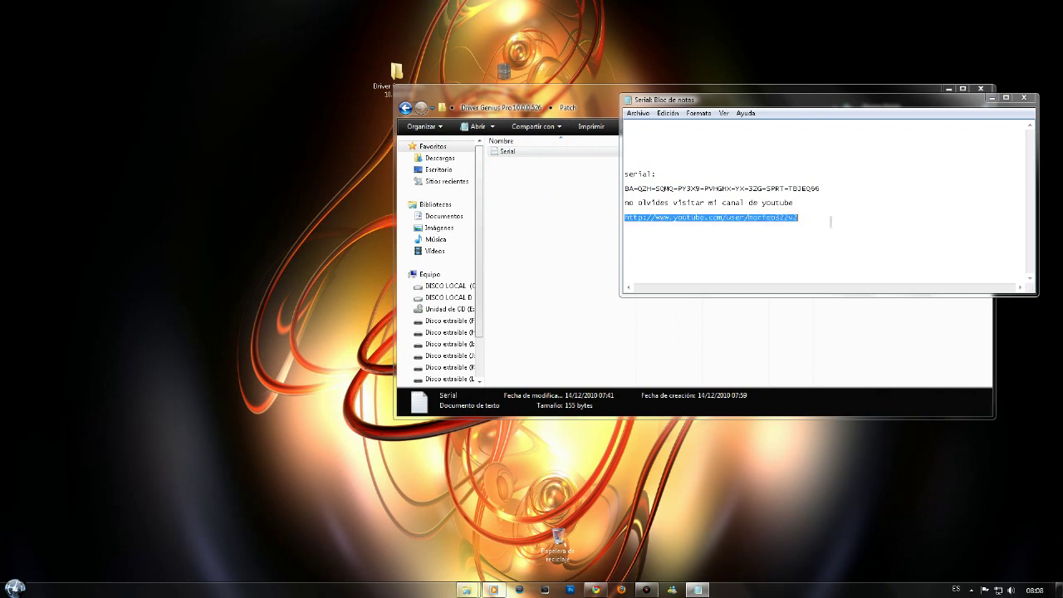
click(830, 221)
click(1024, 97)
click(981, 88)
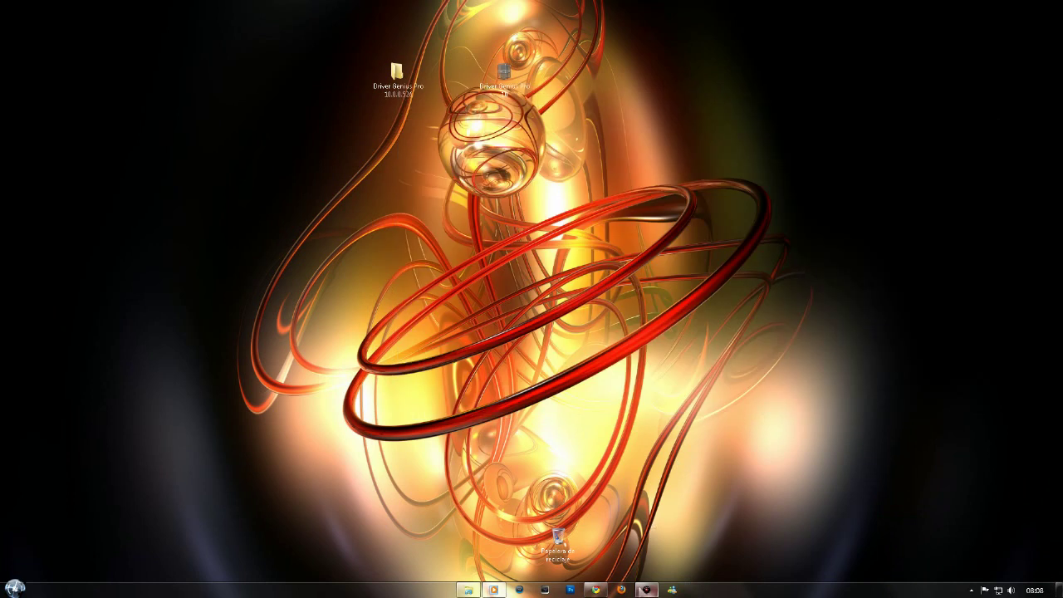
click(646, 590)
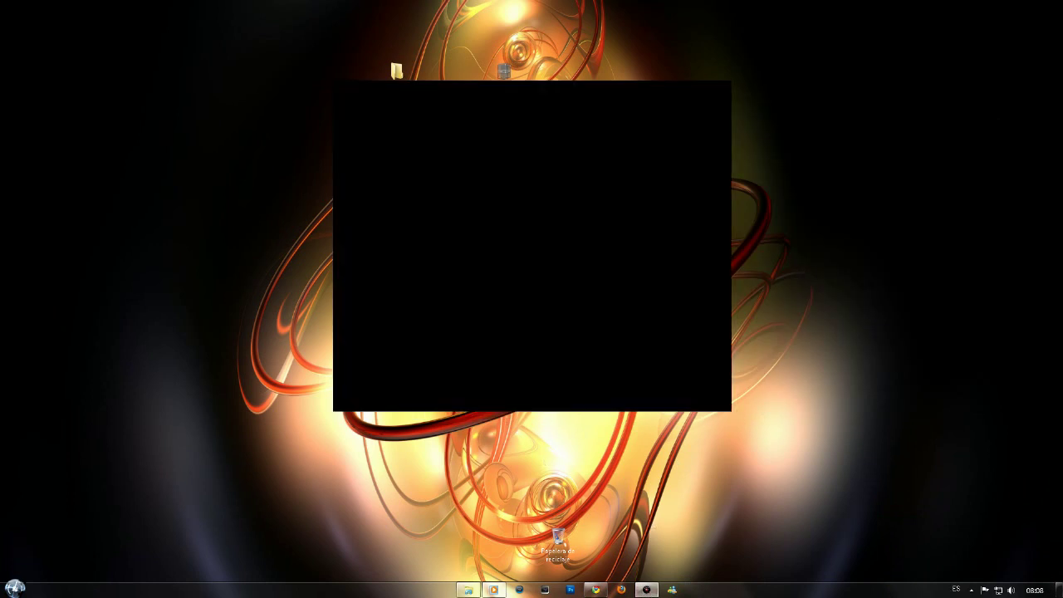